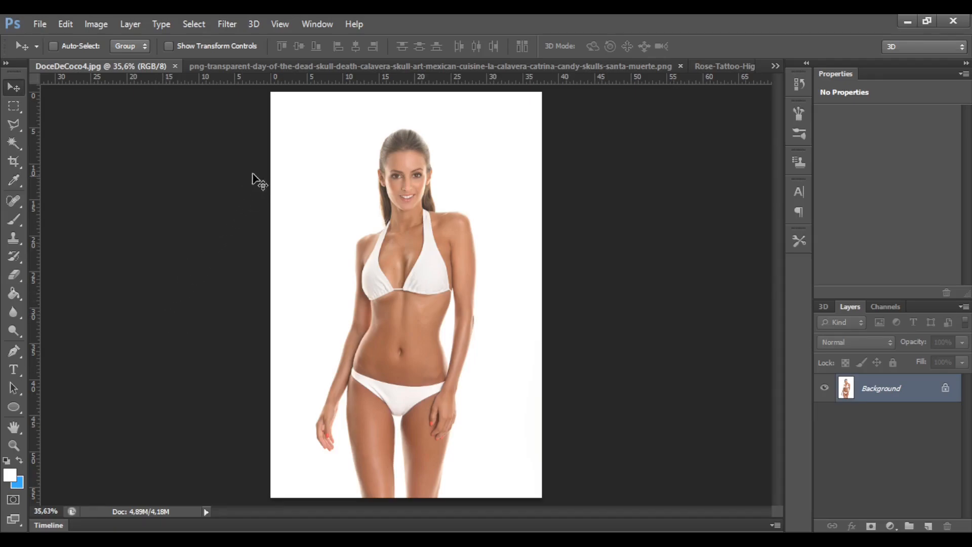
Look through the open skull, rose, Thug Life and moth tattoo images, then return to the DoceDeCoco4.jpg photo.
click(279, 68)
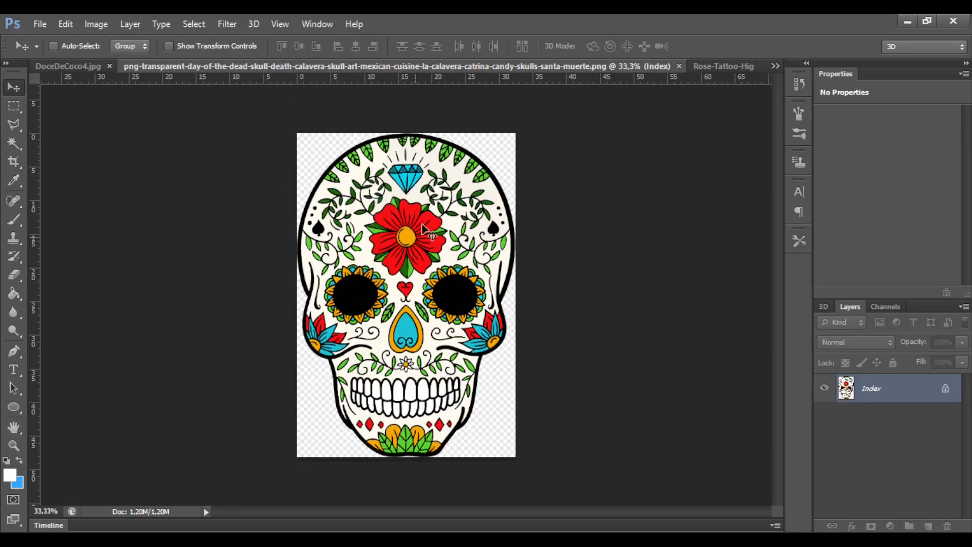
click(711, 71)
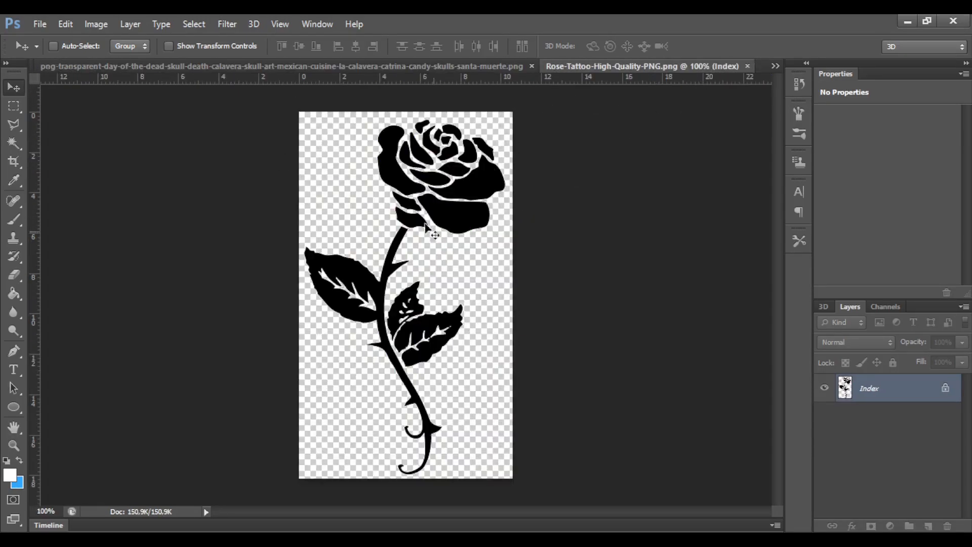
click(774, 66)
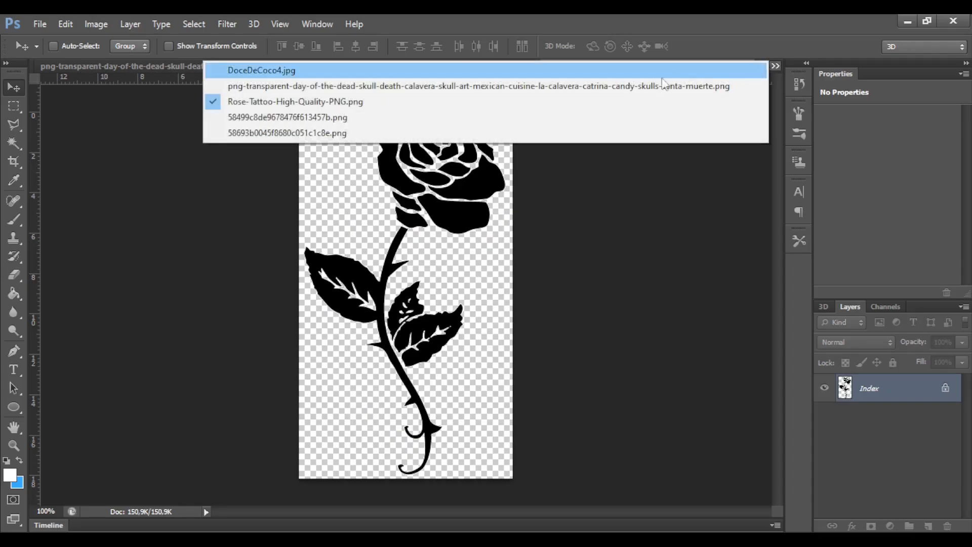
click(367, 118)
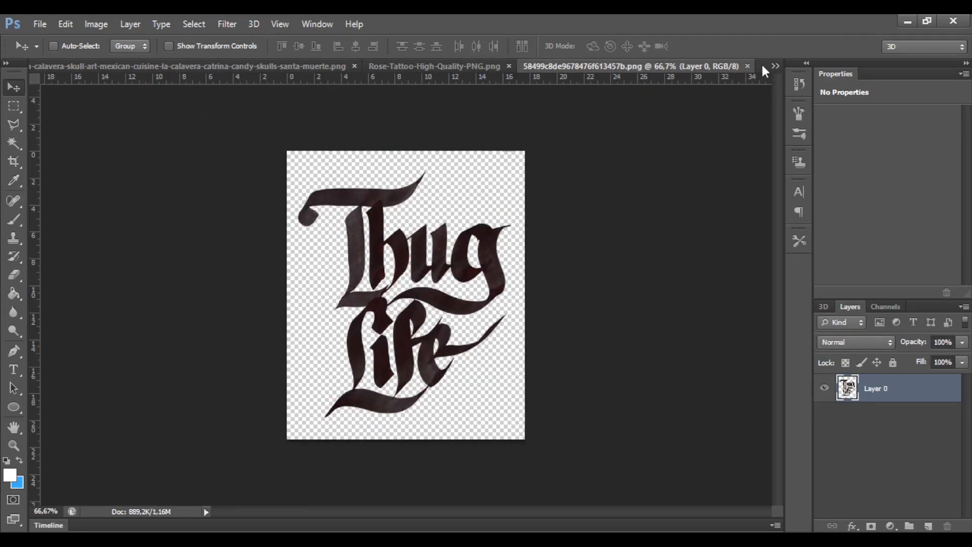
click(770, 65)
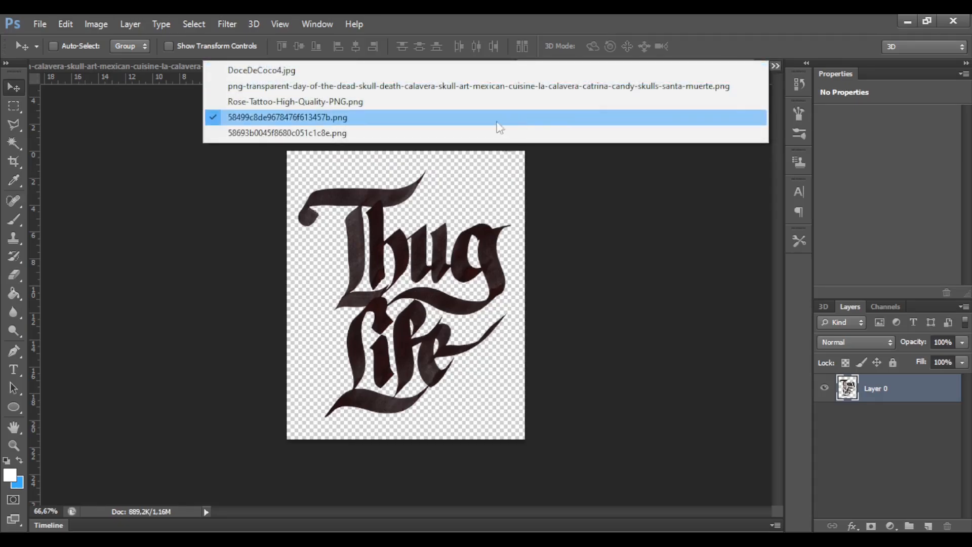
click(455, 133)
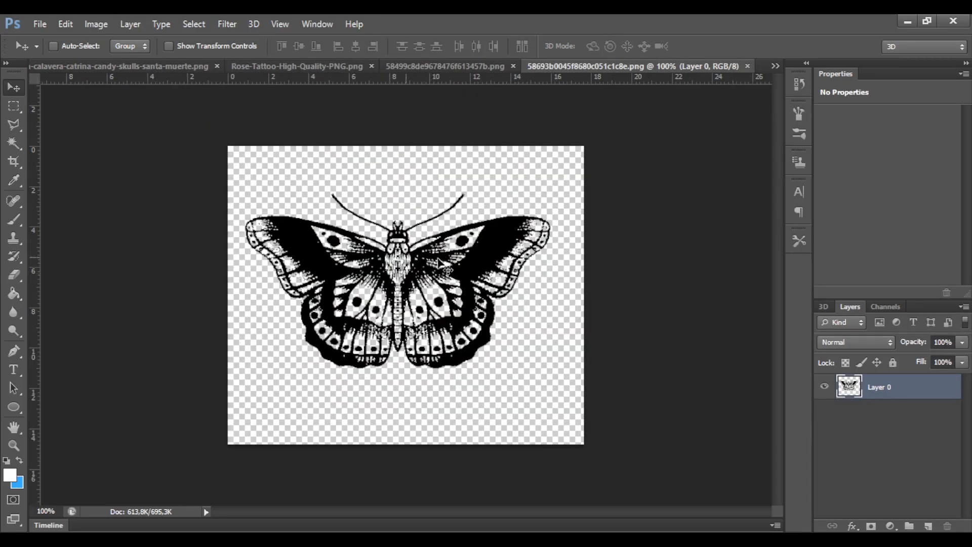
click(774, 66)
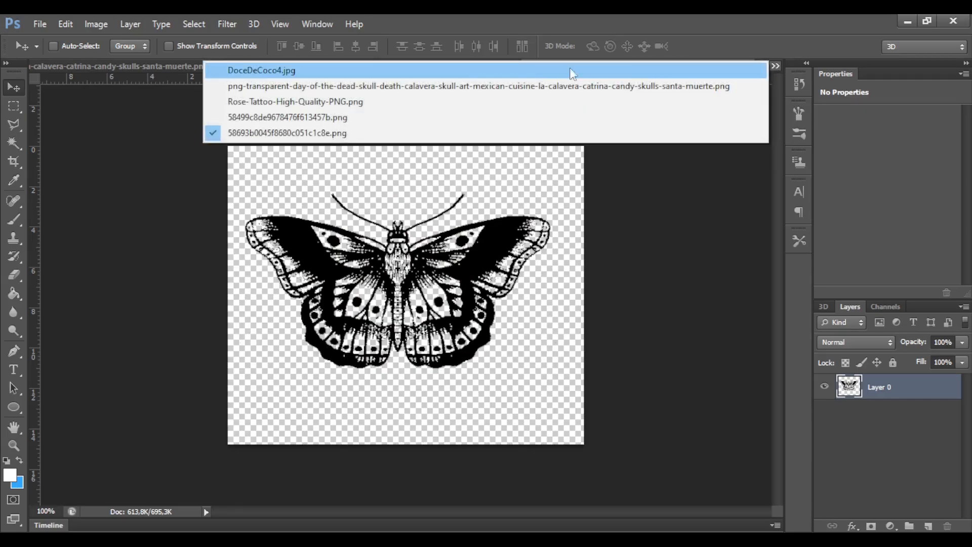
click(354, 74)
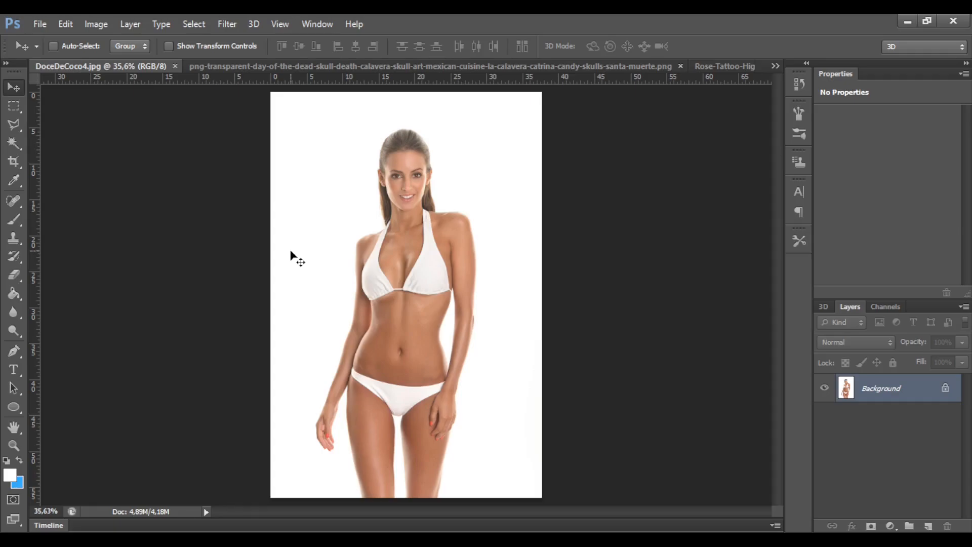
Convert the photo's locked Background into a regular layer named Layer 0.
click(140, 512)
double_click(946, 388)
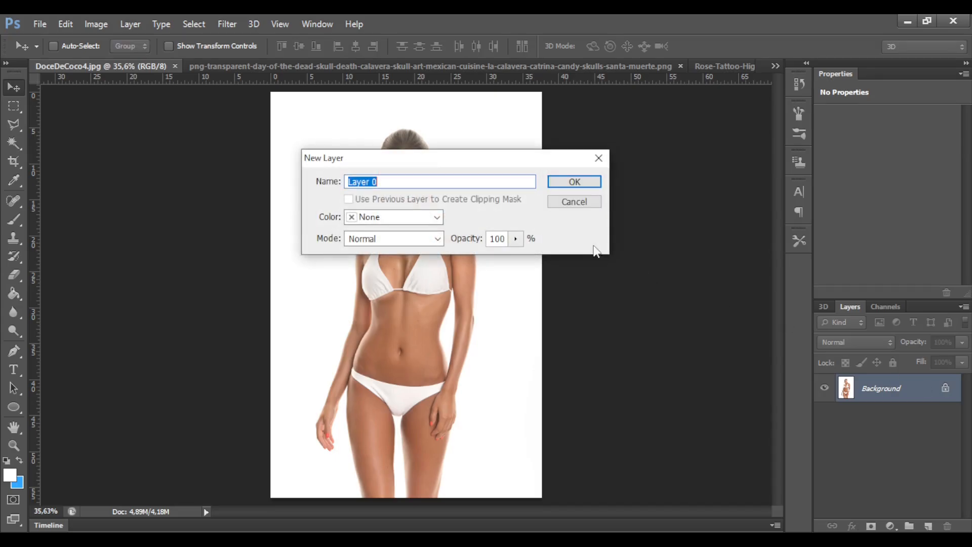
click(572, 182)
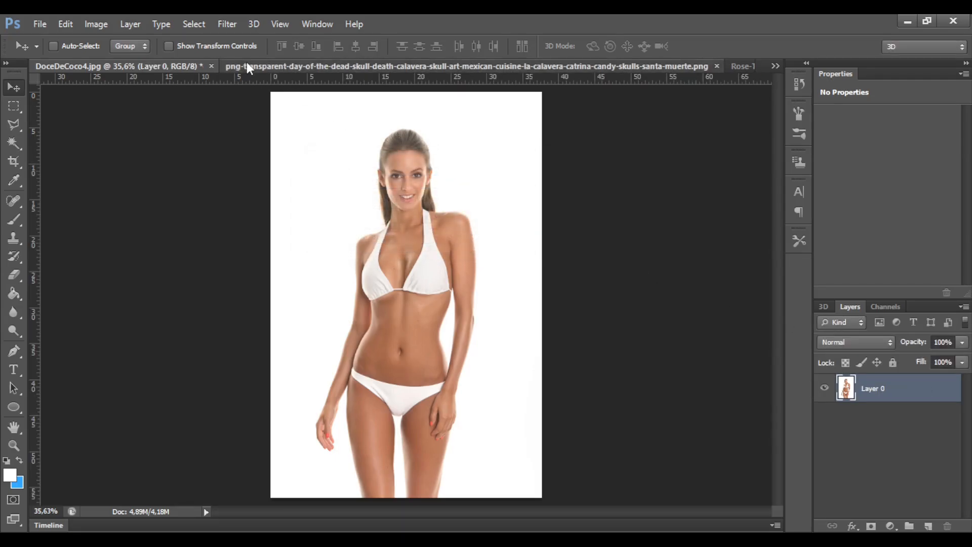
Select the sugar skull in its own image by picking the transparent surroundings with the Magic Wand and inverting the selection.
click(247, 63)
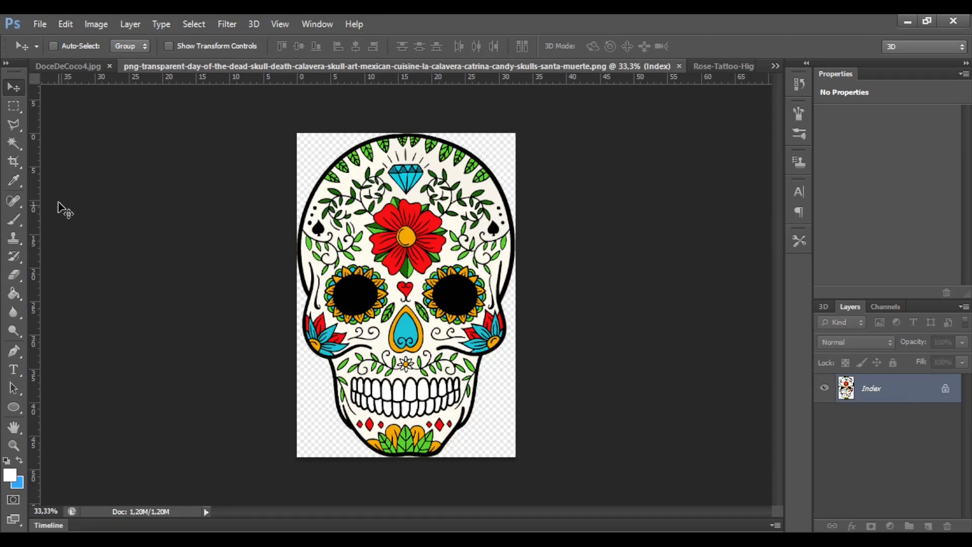
click(14, 108)
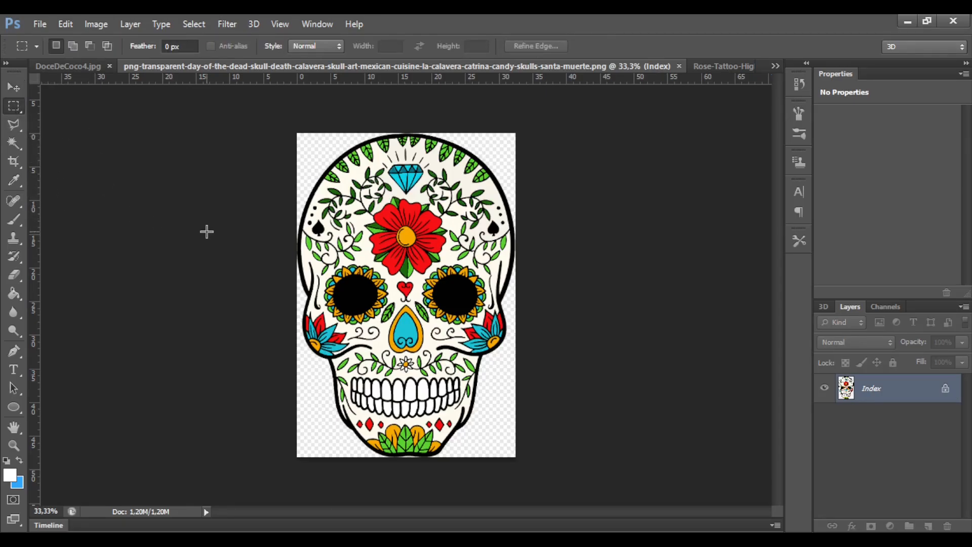
click(12, 144)
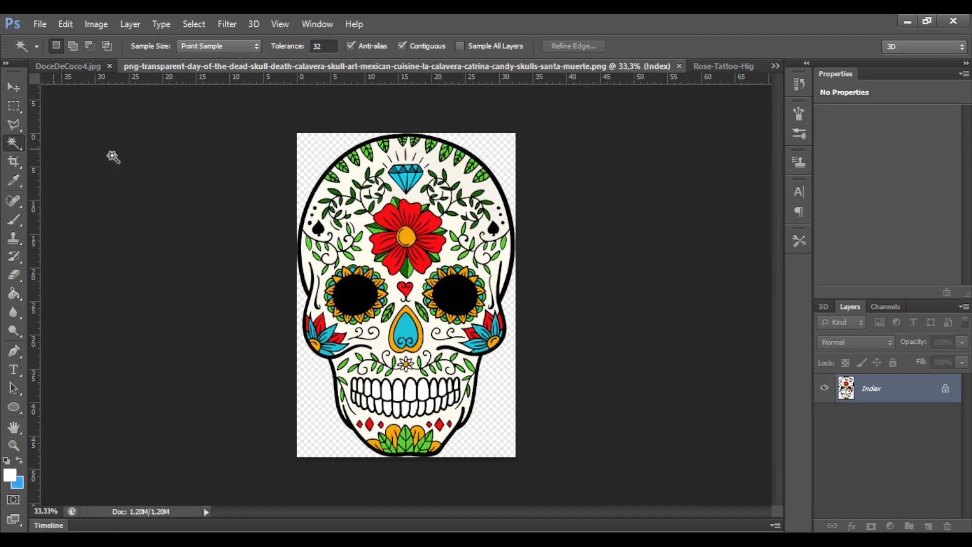
click(320, 165)
key(shift)
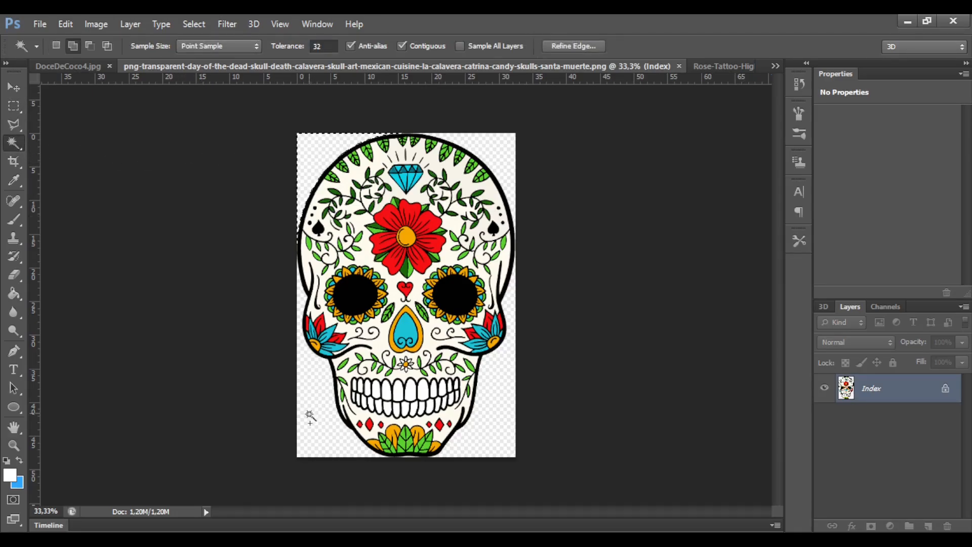
shift+click(477, 428)
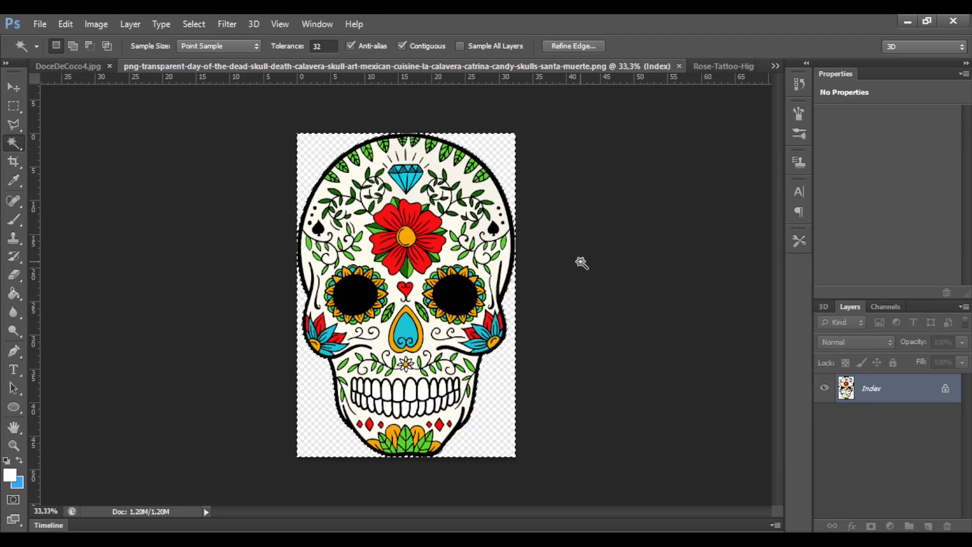
key(ctrl+shift+i)
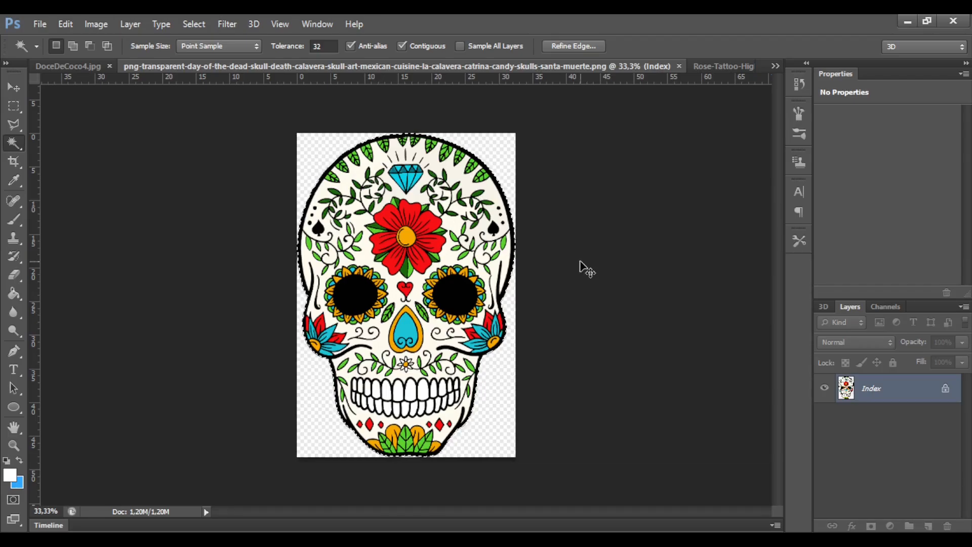
Cut the selected skull and paste it onto a new layer in DoceDeCoco4.jpg.
key(ctrl+BackSpace)
key(ctrl+d)
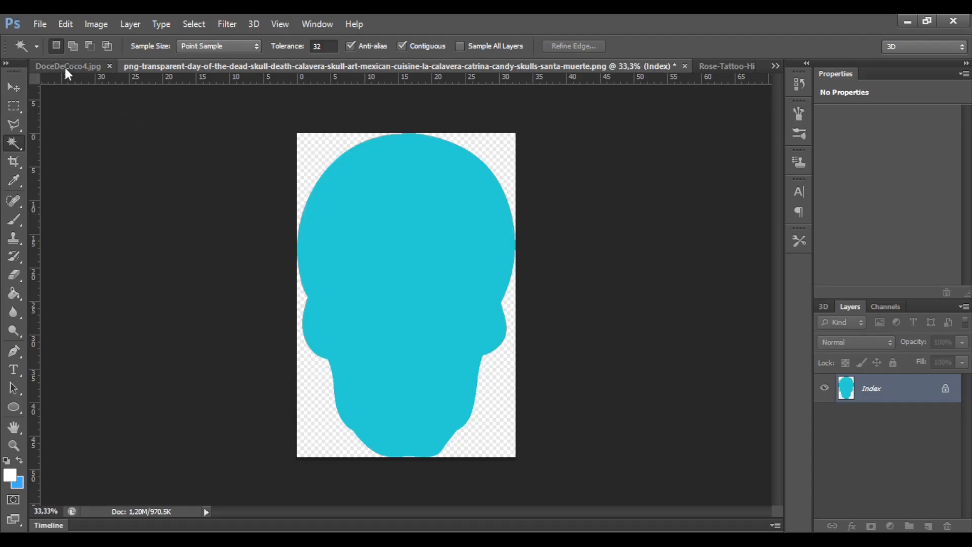
click(63, 65)
key(ctrl+shift+alt+n)
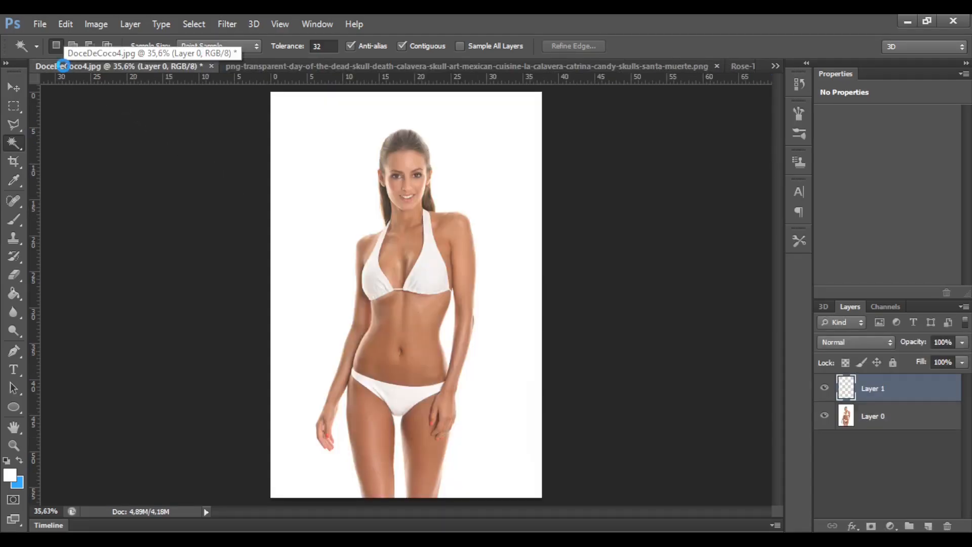
key(ctrl+v)
Reposition the pasted skull over the woman's body and set its layer opacity to 30%.
click(14, 87)
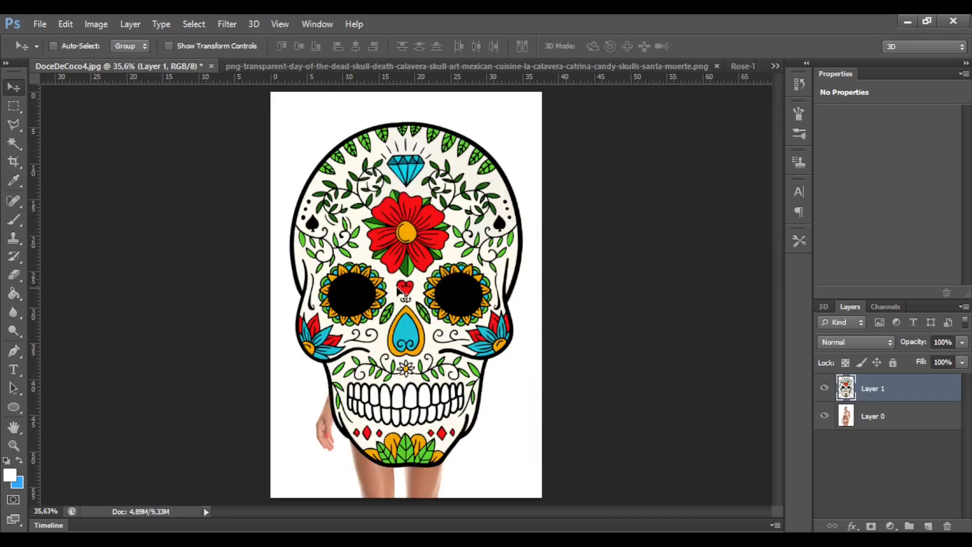
drag(405, 296, 491, 176)
click(824, 388)
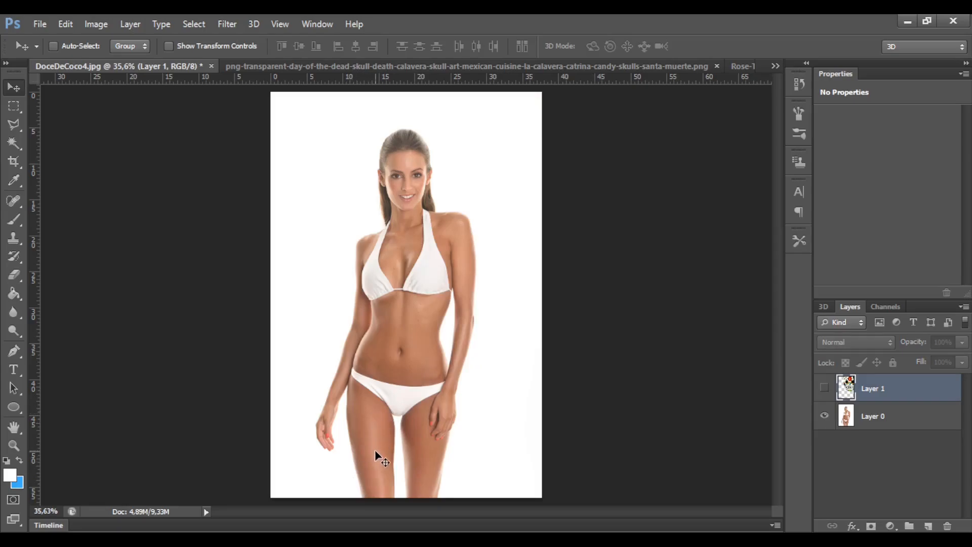
click(824, 388)
drag(478, 237, 432, 292)
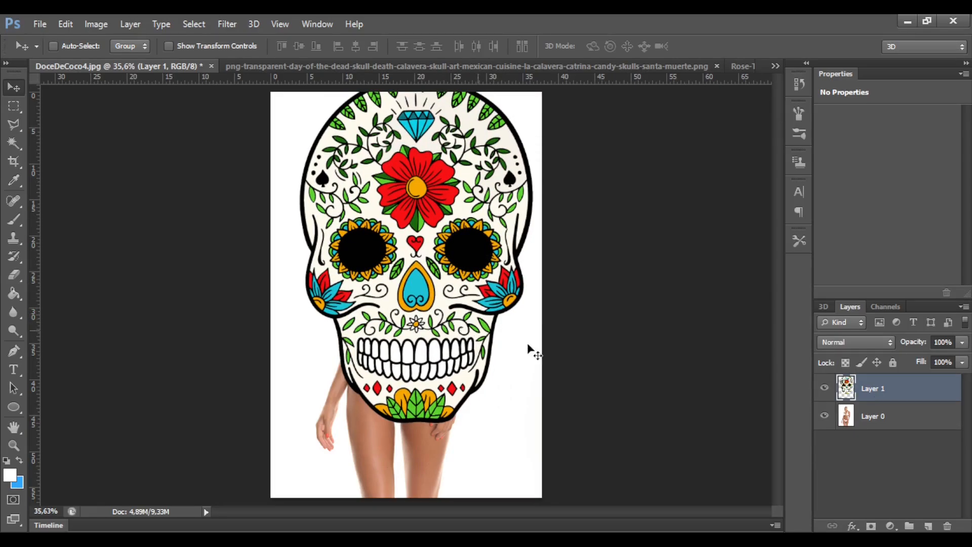
click(942, 342)
text(30)
key(Return)
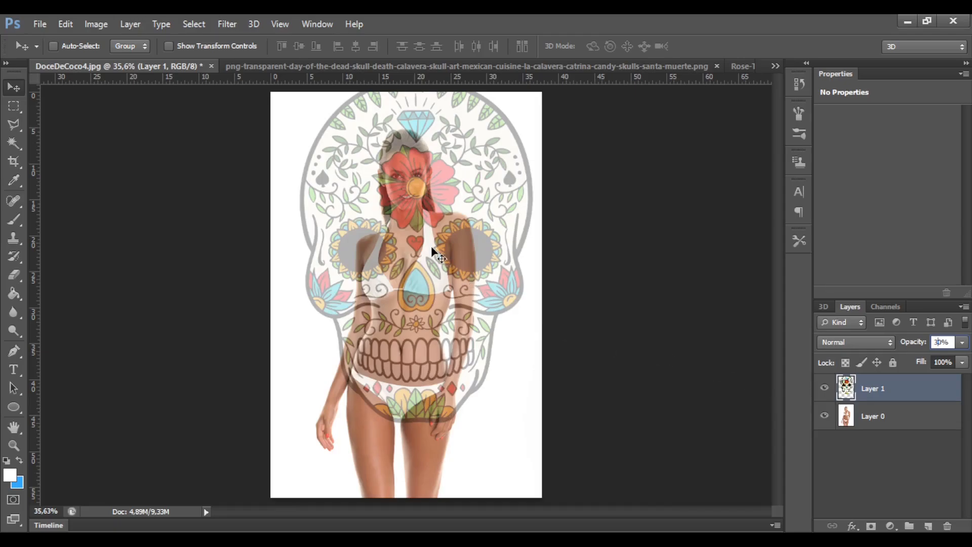
Move the skull lower on the photo and scale it down to about 32% with Free Transform.
drag(425, 252, 413, 303)
key(ctrl+t)
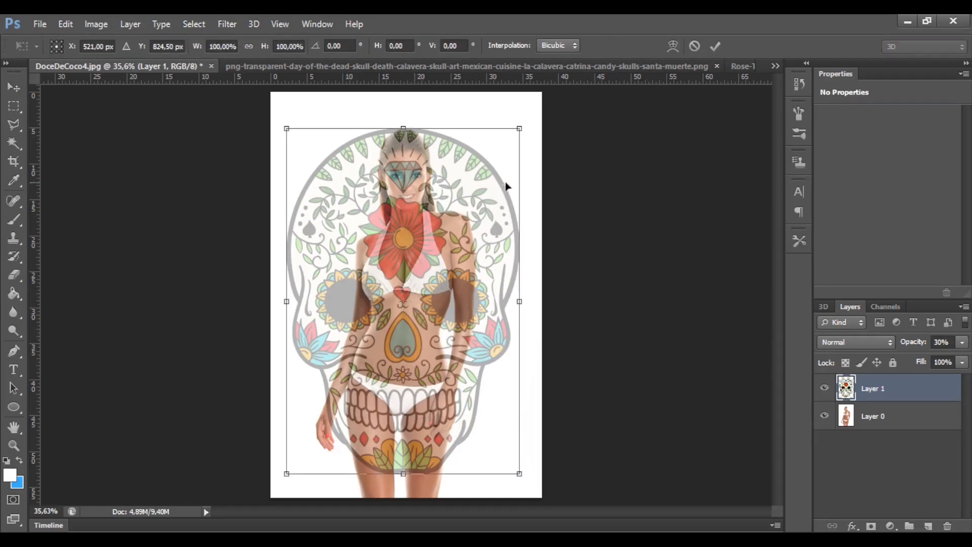
drag(520, 128, 361, 363)
drag(354, 429, 359, 430)
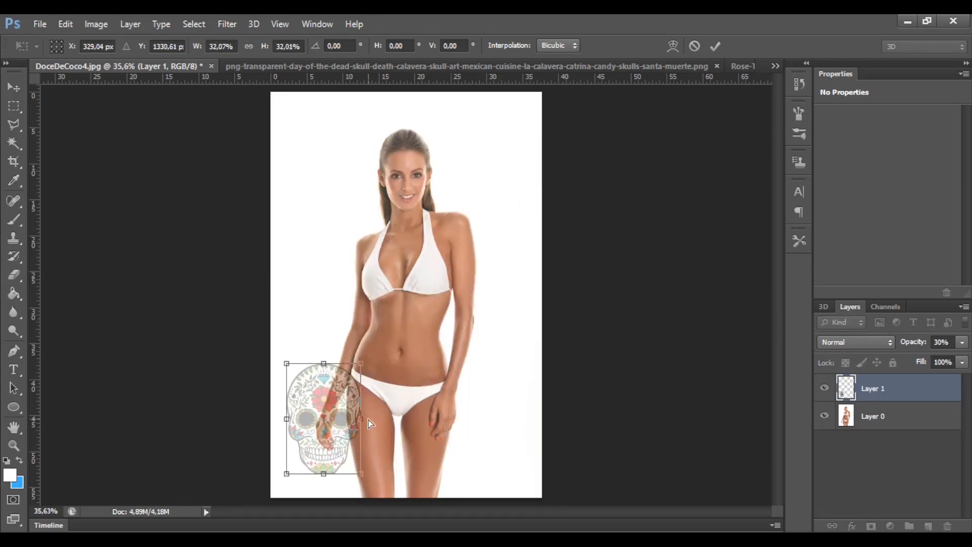
Move the skull onto the thigh beside the woman's free-hanging hand and shrink it to about 25% scale.
scroll(369, 423, down, 1)
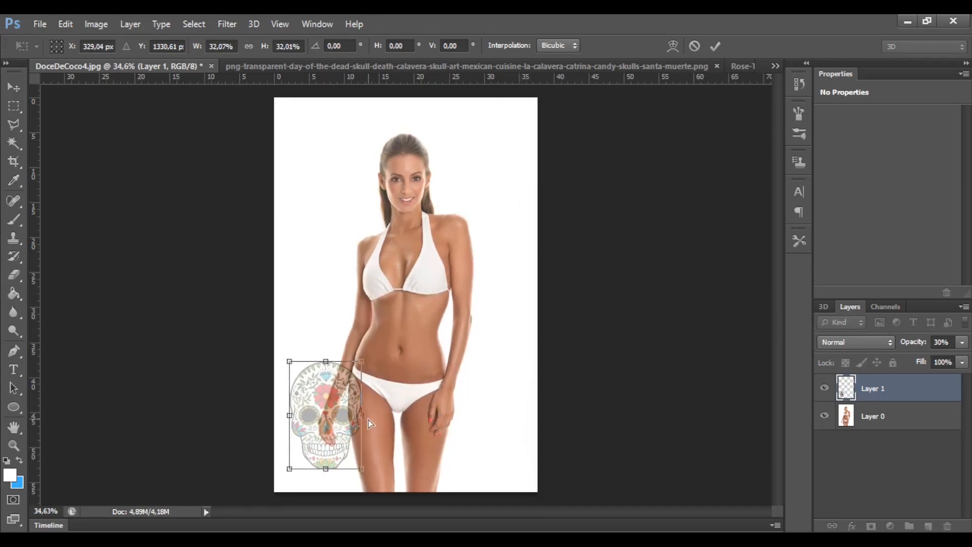
scroll(369, 423, up, 2)
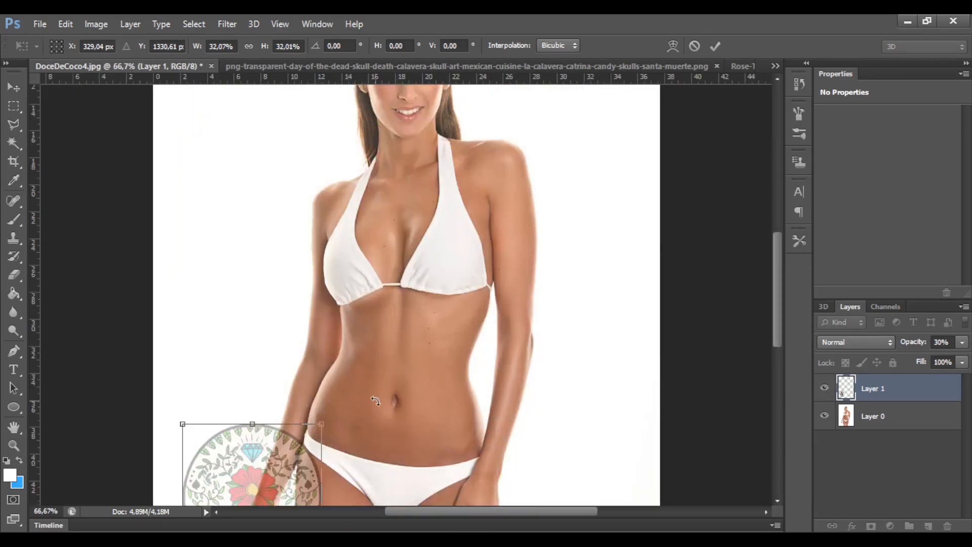
scroll(373, 379, down, 1)
scroll(374, 380, down, 3)
drag(265, 248, 348, 278)
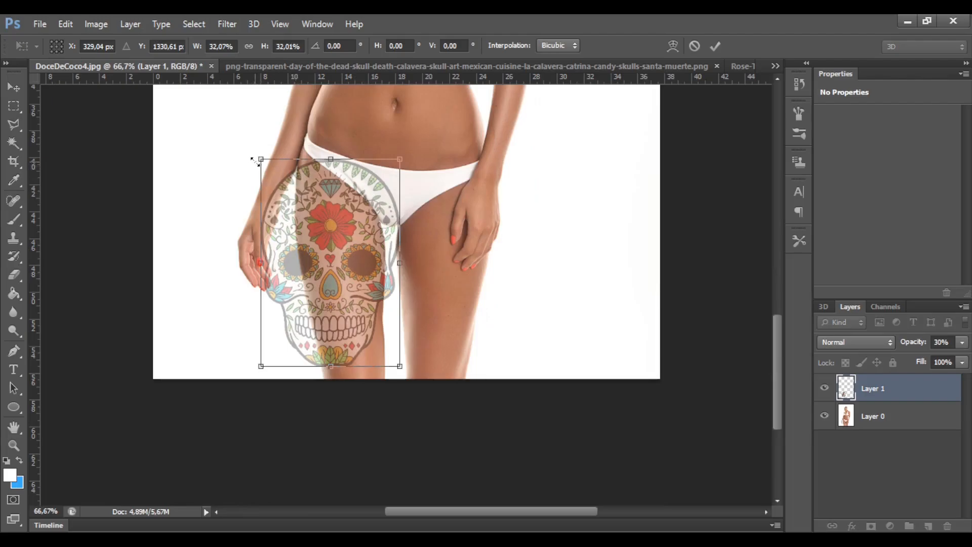
drag(261, 174, 289, 219)
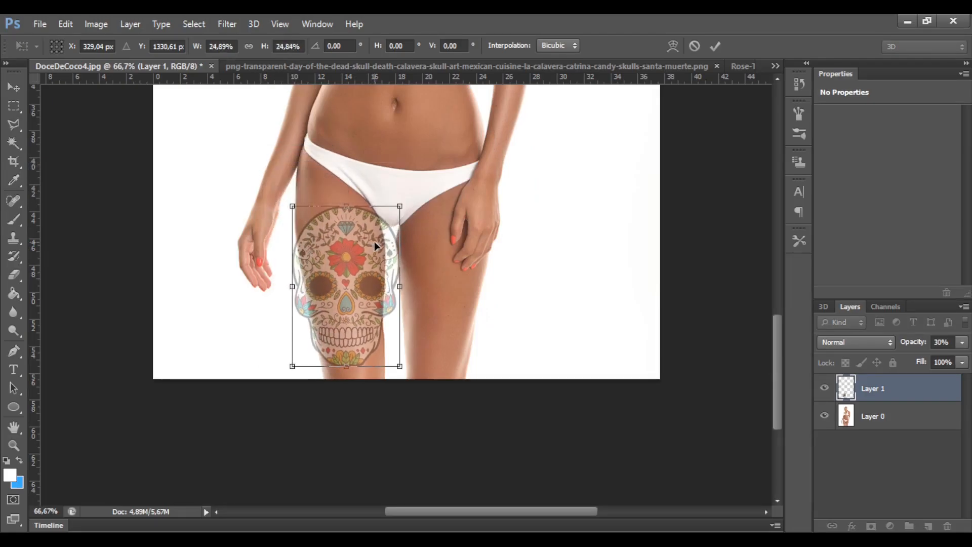
drag(345, 243, 341, 234)
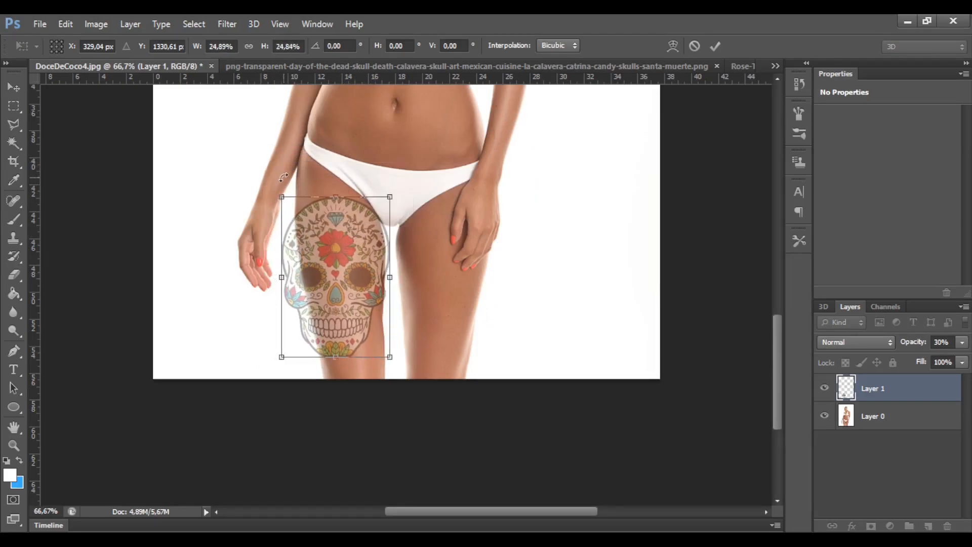
Rotate the skull about -6°, reduce it to about 19% scale, fit it within the thigh and apply the transform.
drag(281, 176, 275, 179)
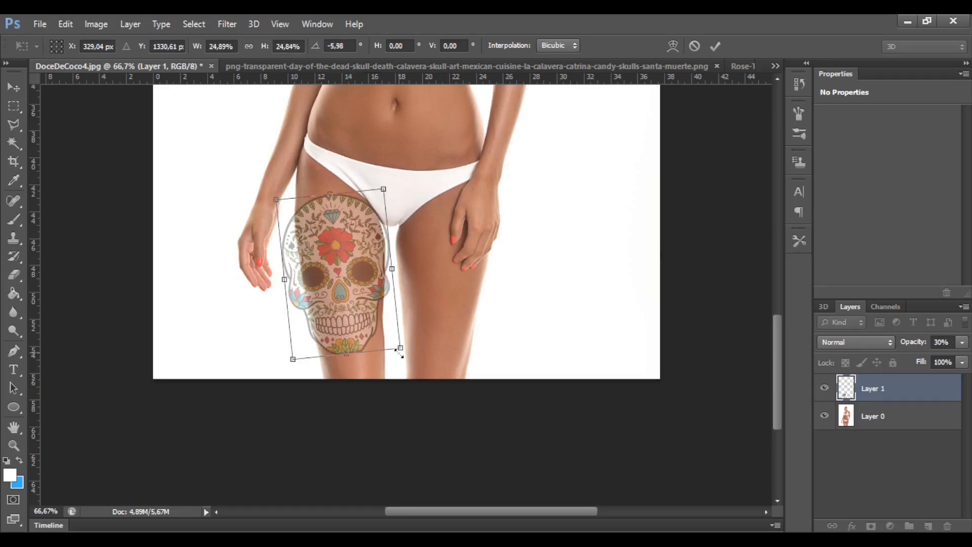
drag(395, 350, 359, 326)
drag(338, 263, 355, 264)
drag(282, 191, 283, 190)
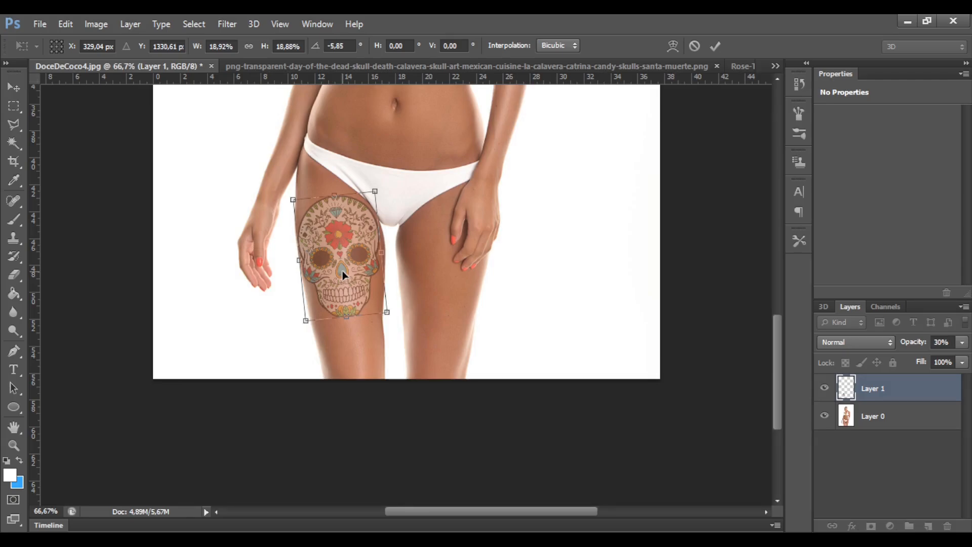
key(Return)
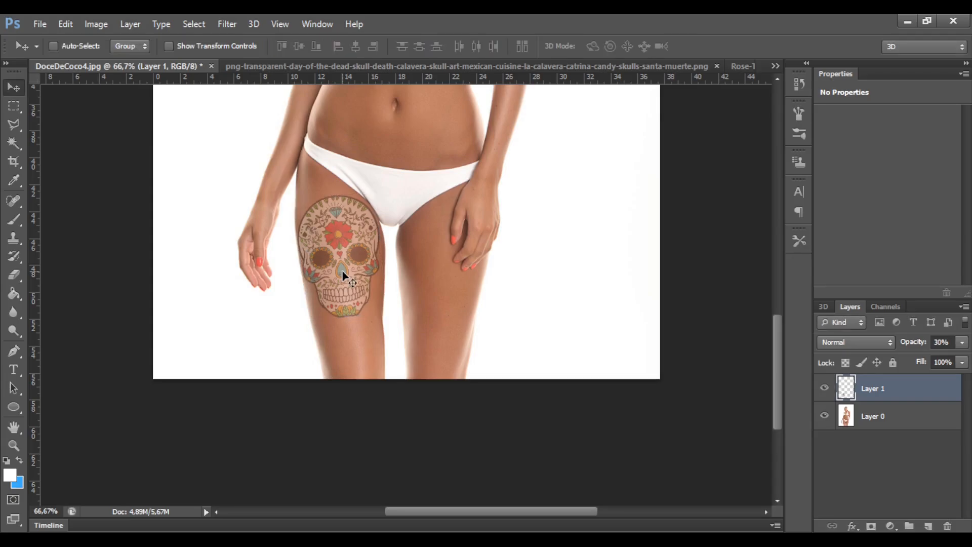
Restore the skull layer's opacity to 100% and fit the whole photo in view.
click(938, 344)
text(100)
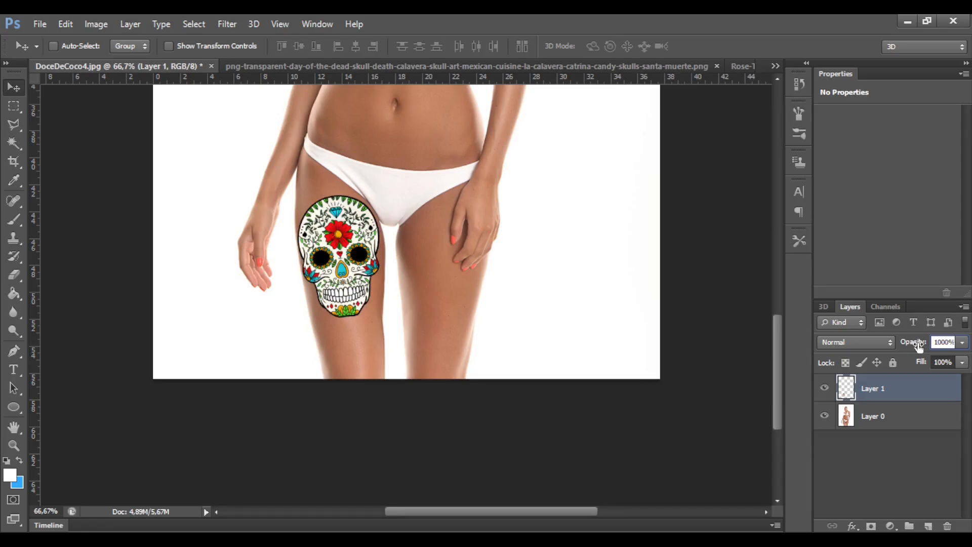
key(ctrl+0)
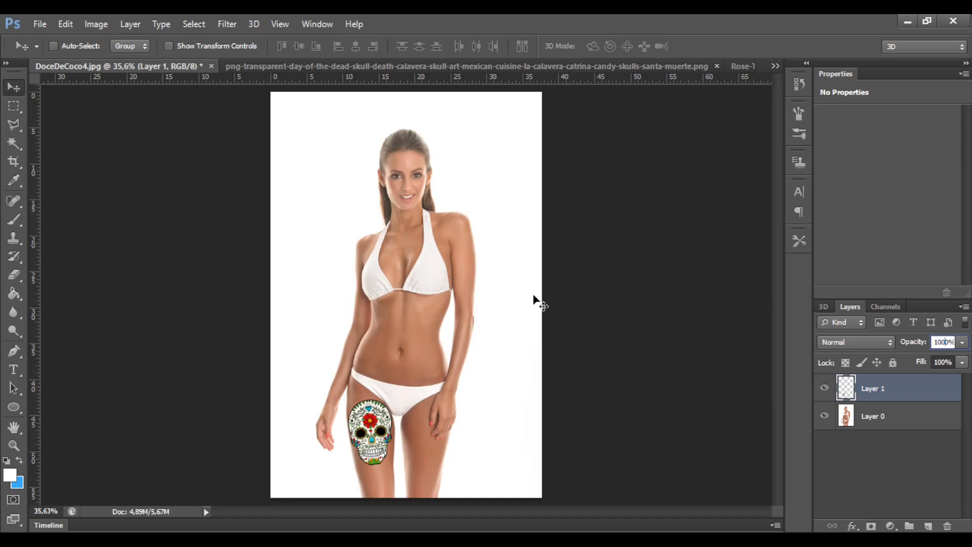
key(Return)
Set the skull layer's blend mode to Multiply, comparing it once against Normal.
click(847, 345)
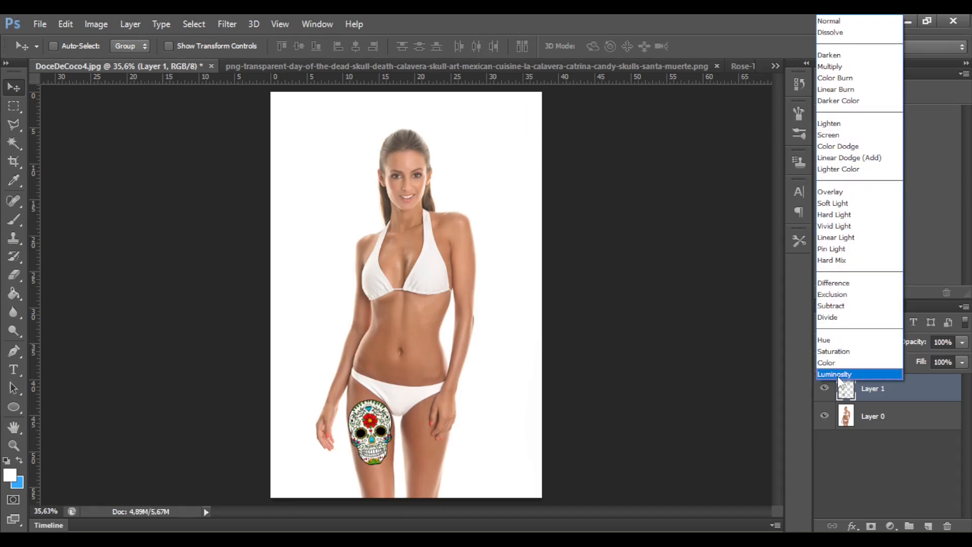
click(836, 73)
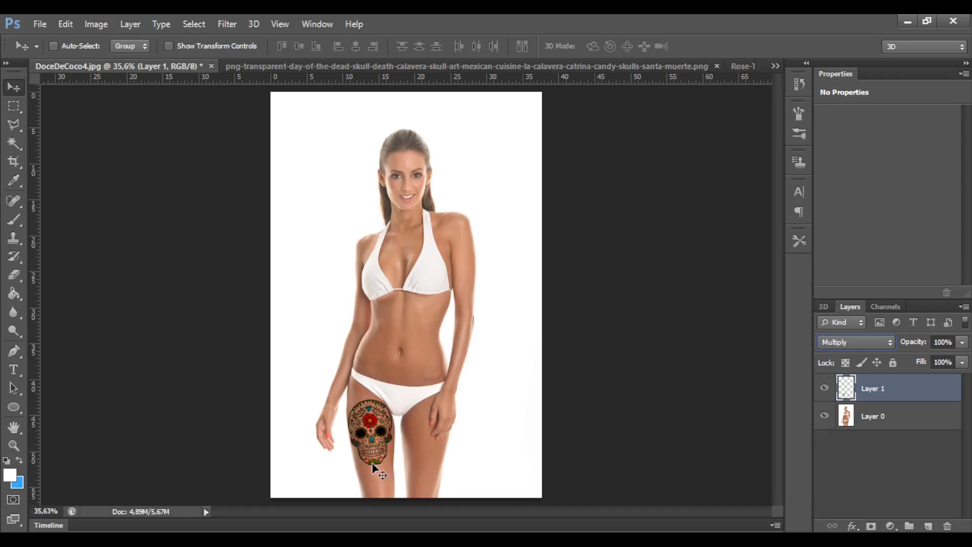
key(alt)
key(alt)
click(883, 343)
click(846, 20)
click(842, 342)
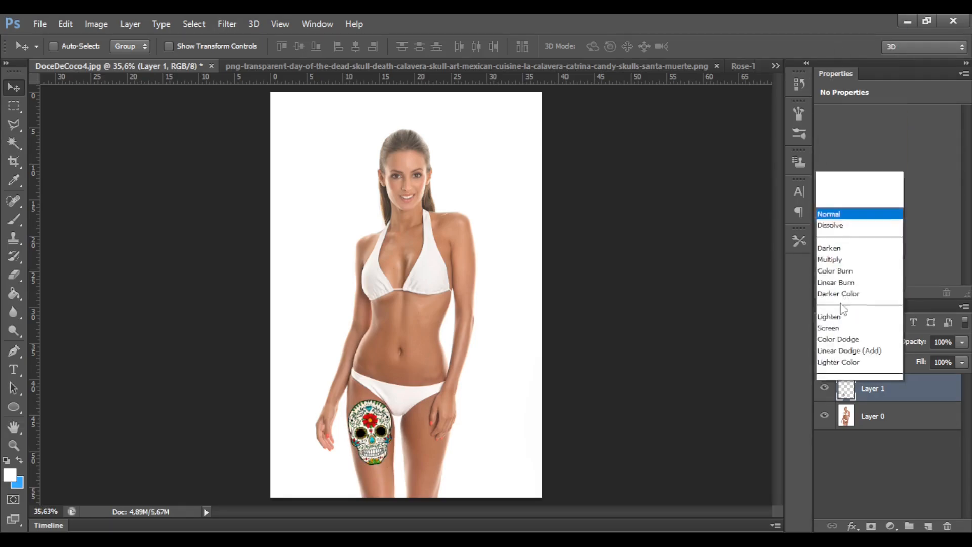
click(833, 69)
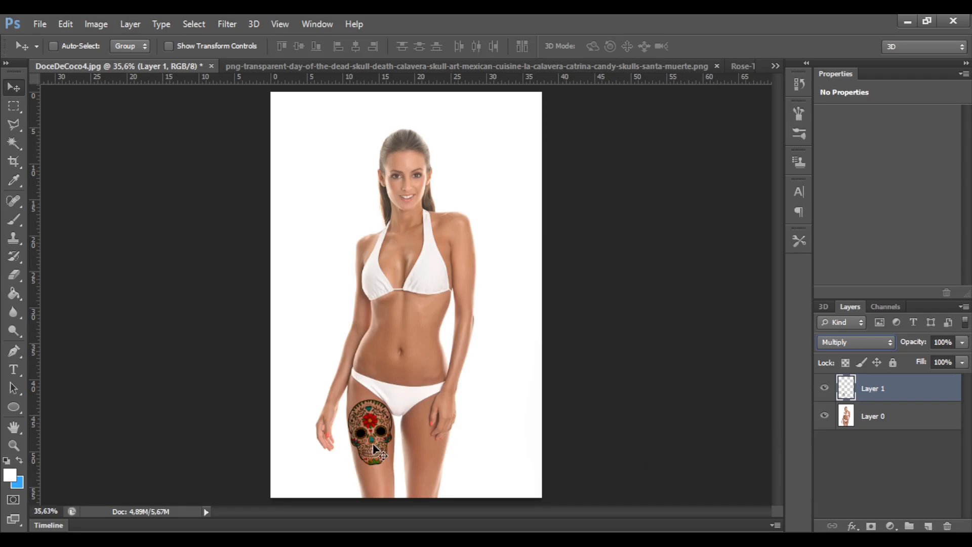
Set the skull layer's opacity to 70%.
key(alt)
key(ctrl+plus)
key(ctrl+plus)
key(ctrl+plus)
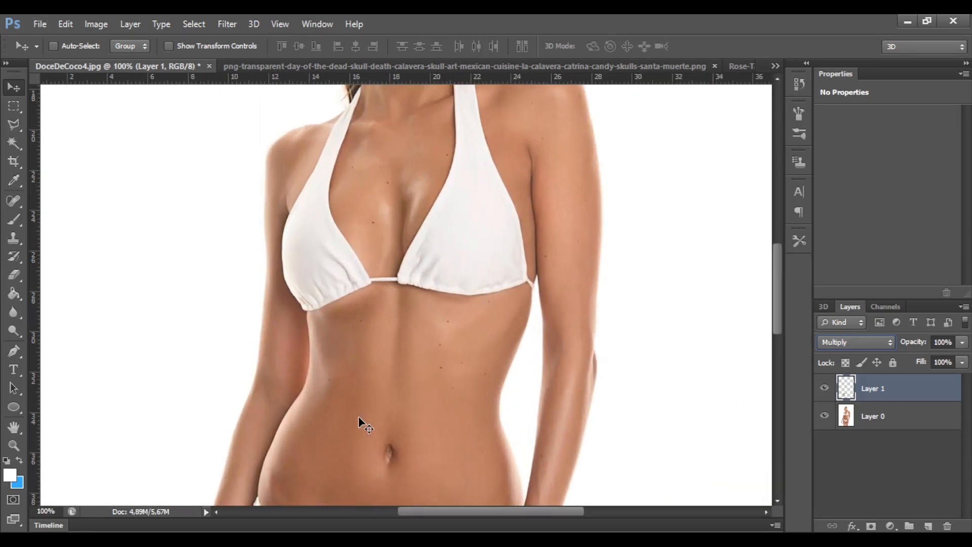
key(space)
drag(302, 391, 327, 191)
drag(348, 362, 351, 221)
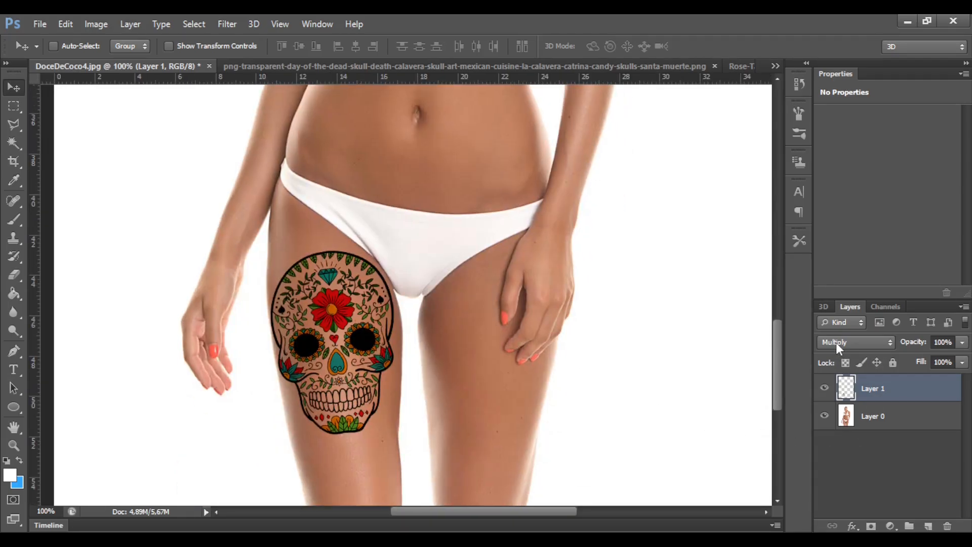
click(942, 342)
double_click(940, 342)
text(70)
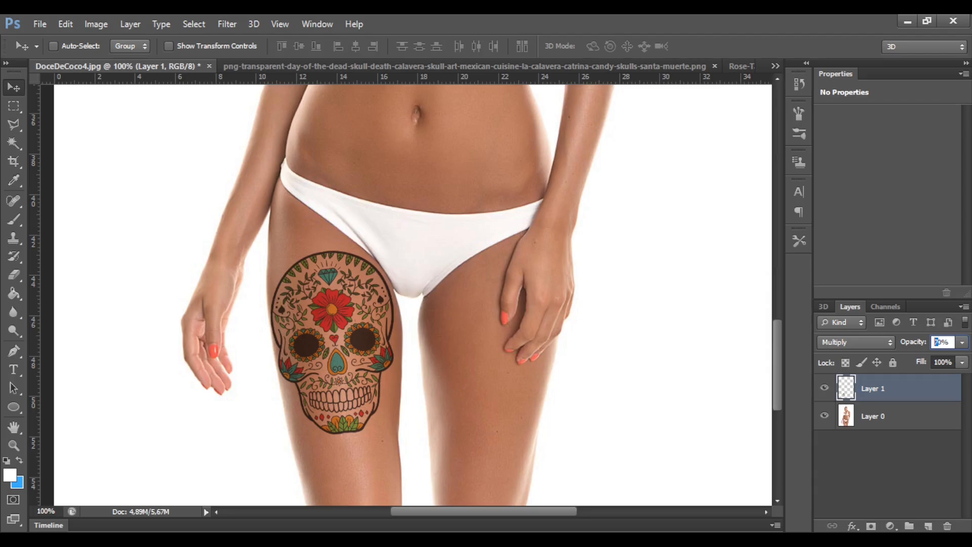
Try the skull layer's opacity at 60%, 30%, 10% and 40%.
text(6)
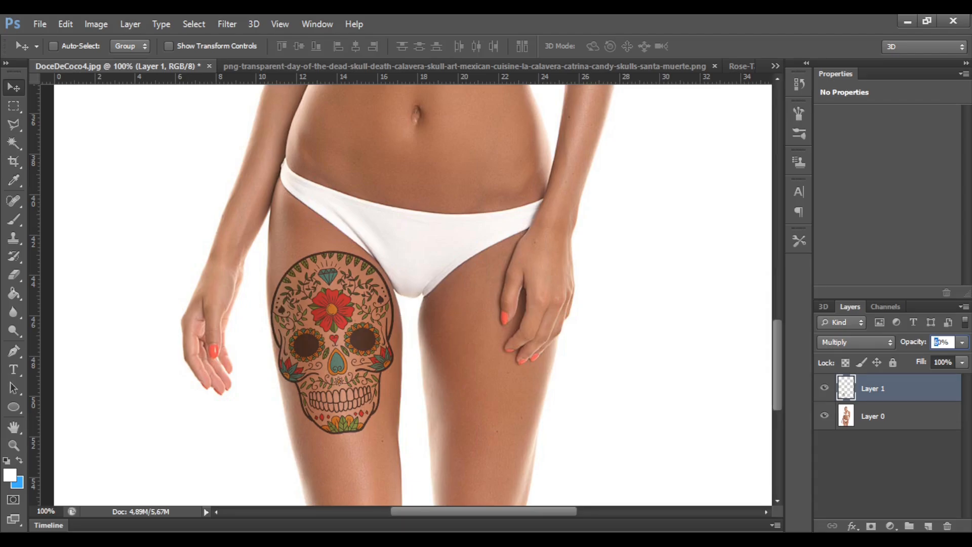
text(3)
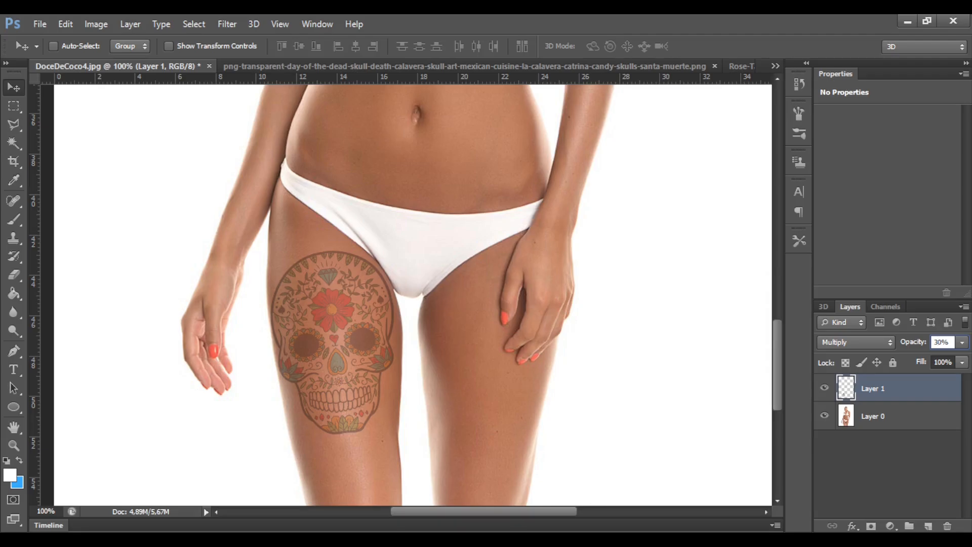
key(shift+Left)
text(1)
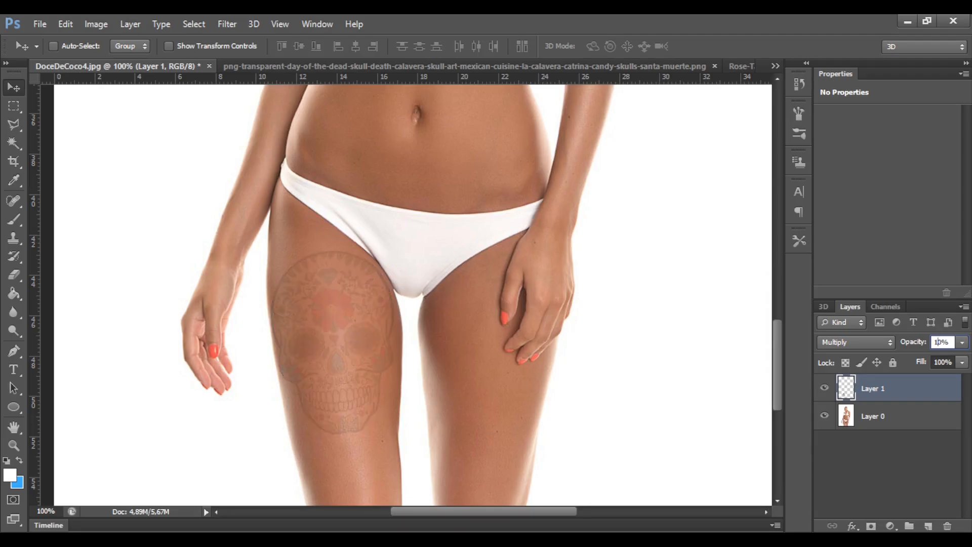
key(shift+Left)
text(4)
key(shift+Right)
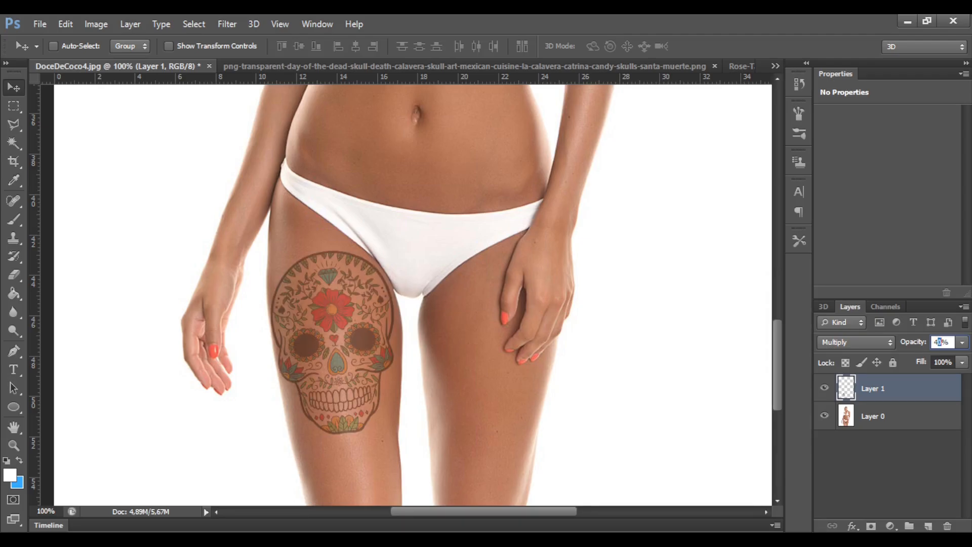
Set the skull layer's opacity to 55% and fit the whole photo in view.
text(5)
key(shift+Left)
key(Left)
key(shift+Left)
text(5)
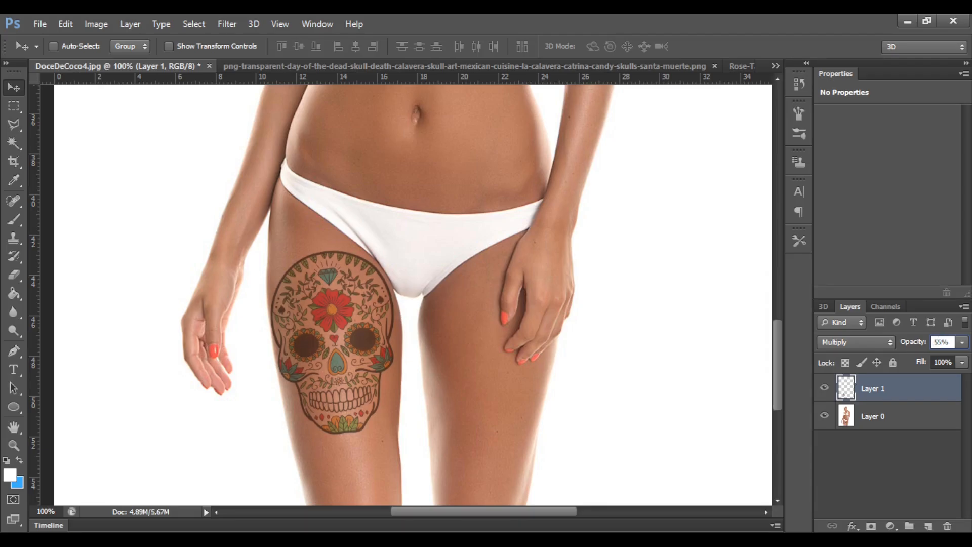
key(ctrl+0)
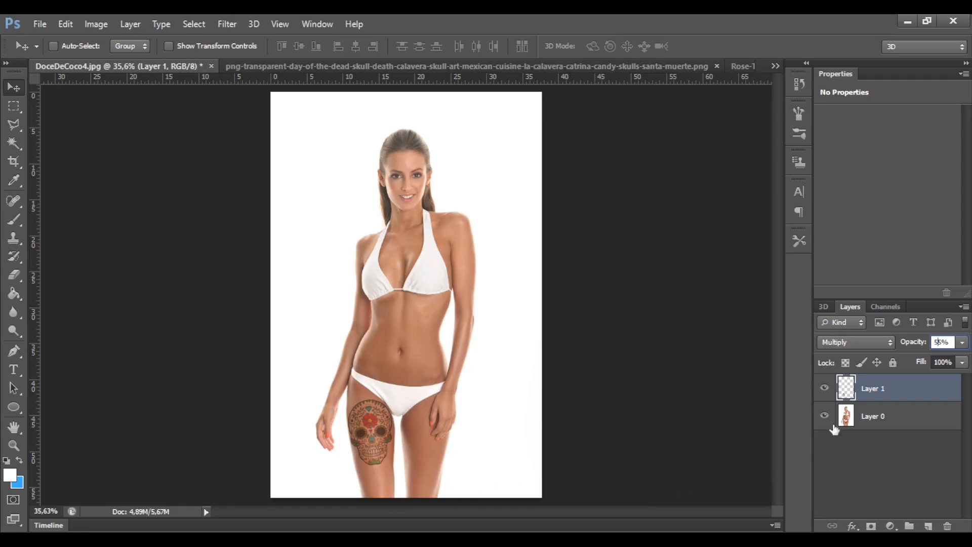
Rename the skull layer as "caveira".
click(881, 432)
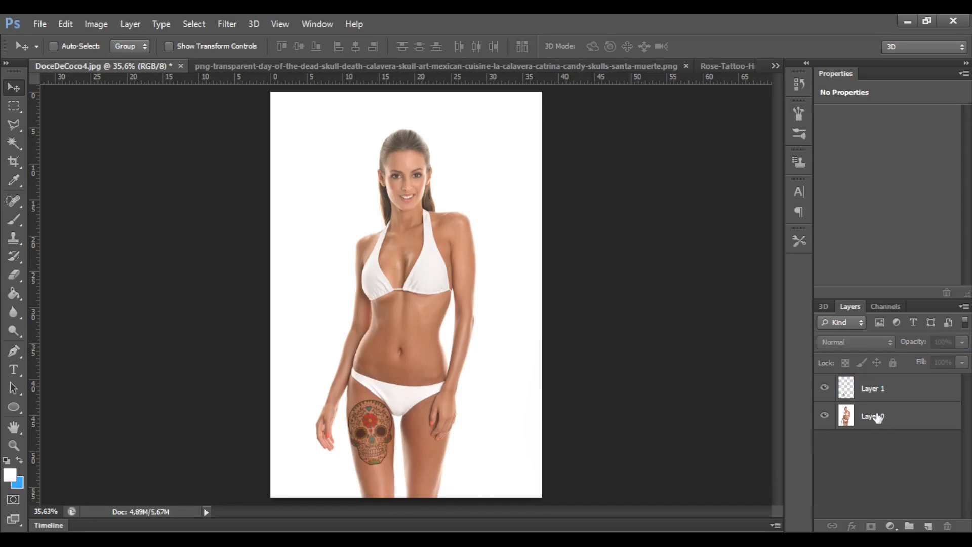
double_click(870, 388)
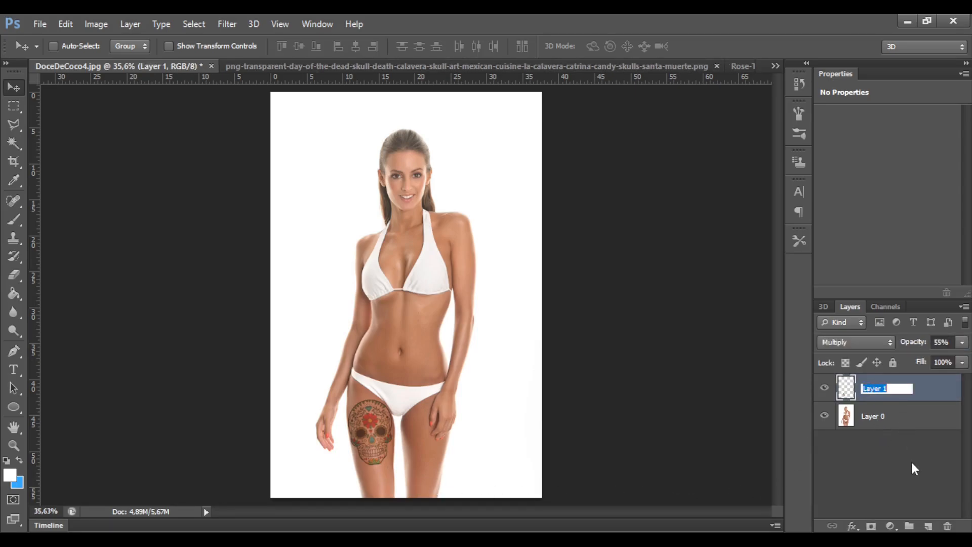
text(caveira)
click(909, 445)
Rename the woman's photo layer as "modelo".
click(880, 414)
double_click(884, 416)
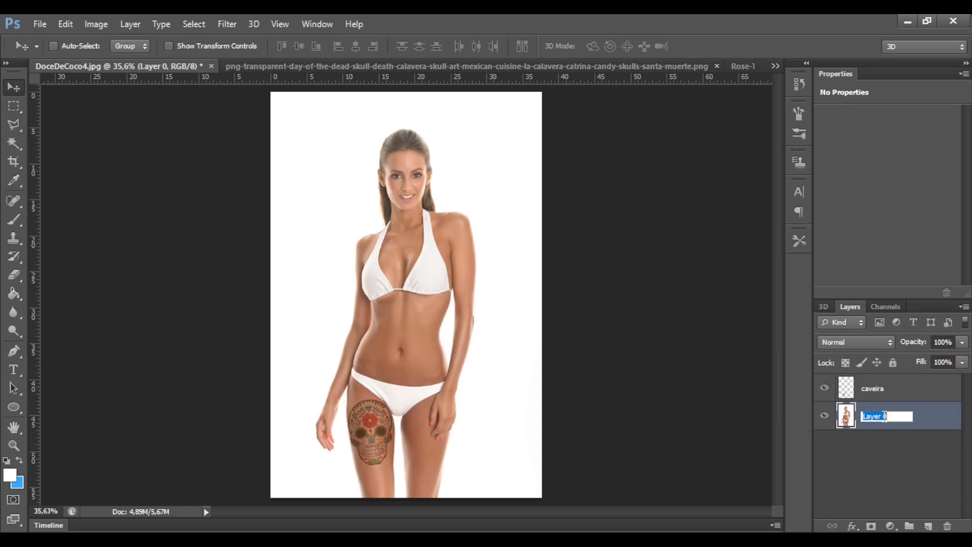
text(modelo)
key(Return)
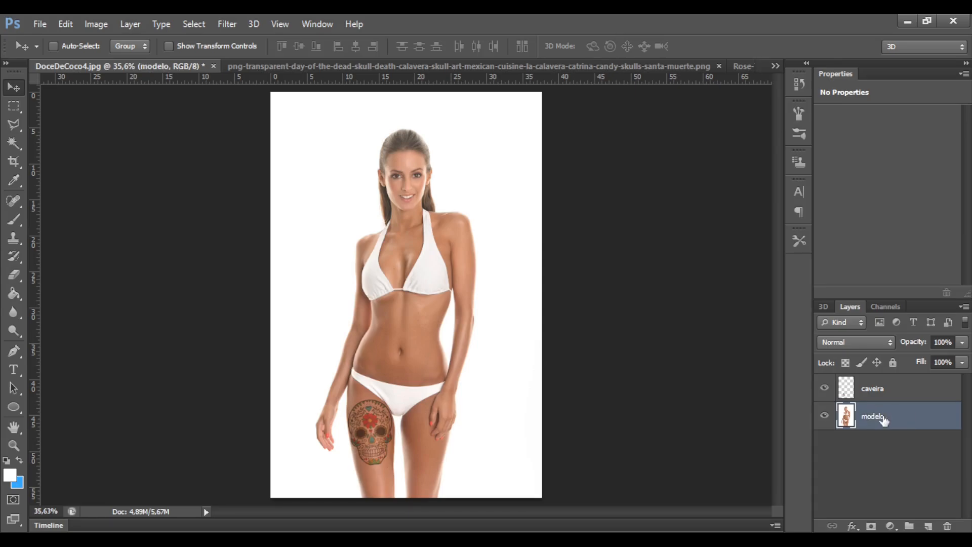
click(876, 447)
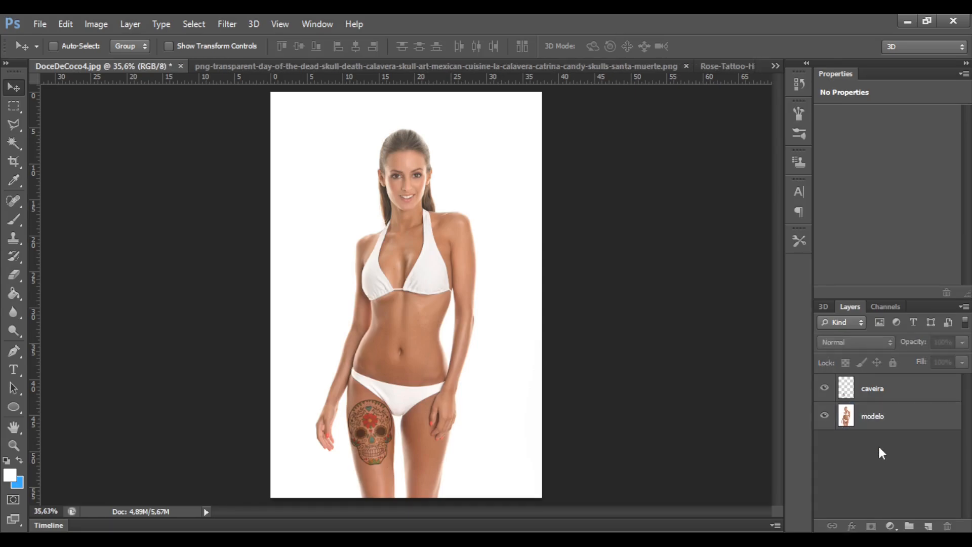
Toggle the caveira layer's visibility to compare the photo with and without the tattoo, finishing with that layer shown and selected.
click(874, 392)
click(876, 415)
click(876, 387)
click(878, 415)
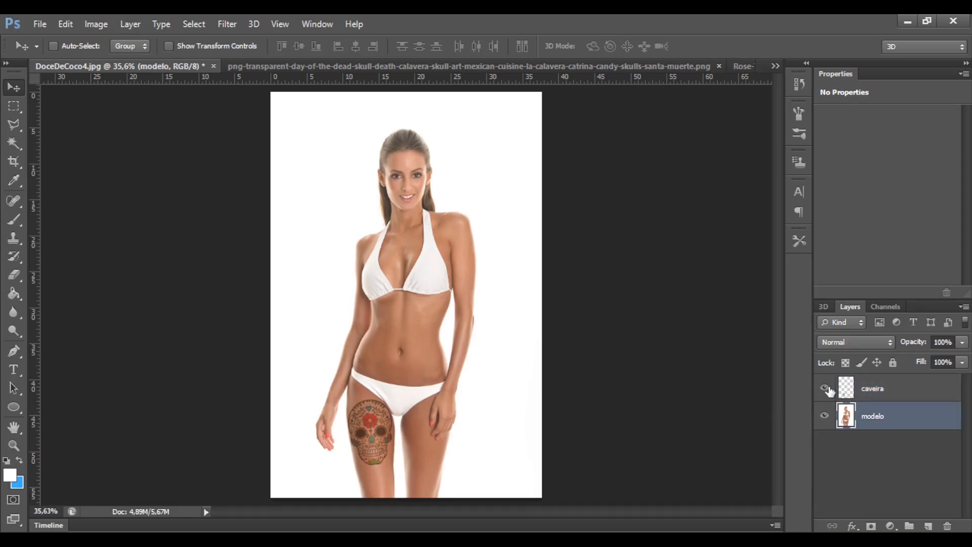
click(824, 388)
click(825, 389)
click(825, 388)
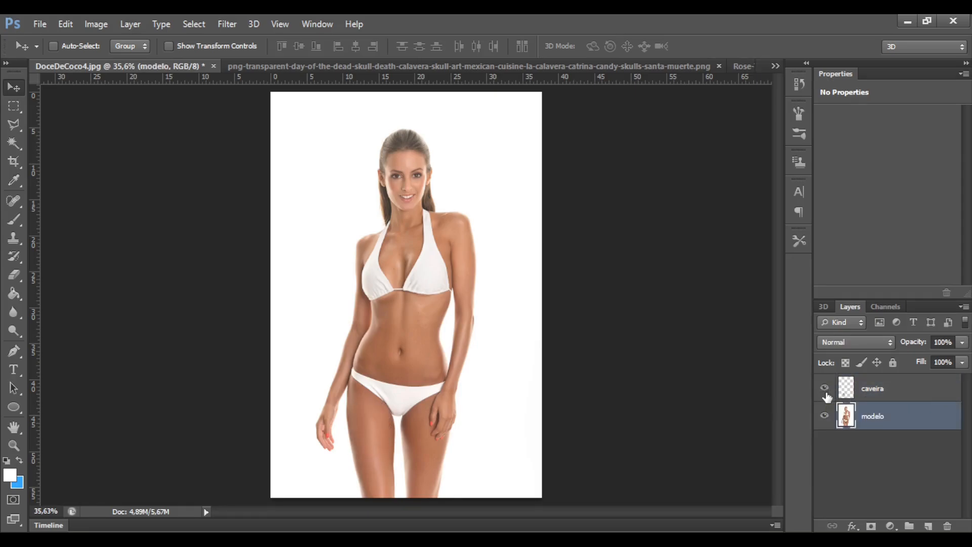
click(825, 389)
click(824, 389)
click(825, 388)
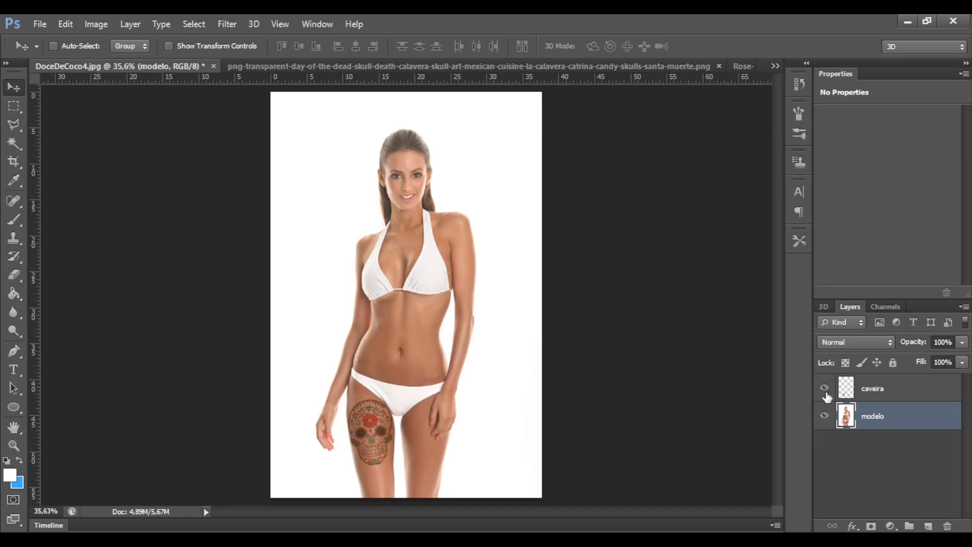
click(860, 398)
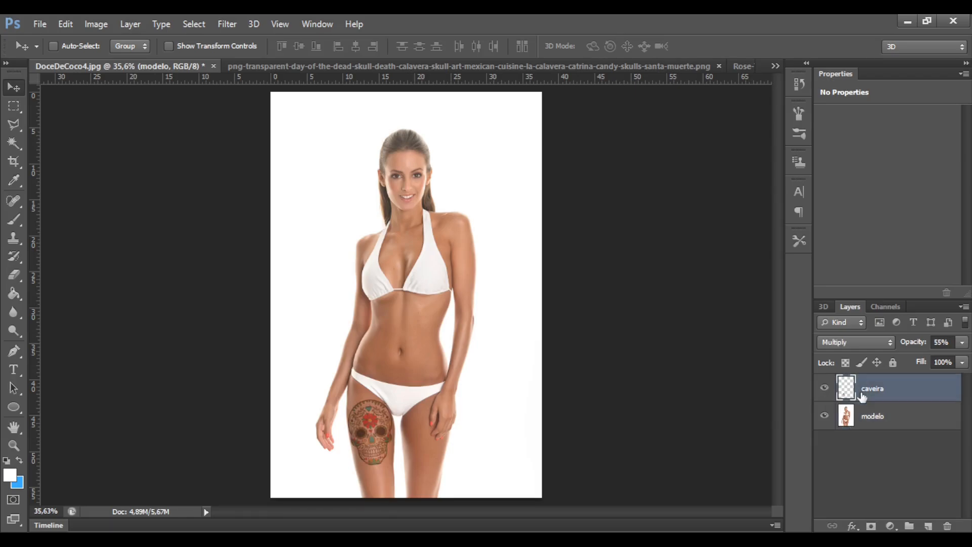
Close the sugar skull source image without saving and bring up the Rose-Tattoo-High-Quality-PNG.png image.
click(280, 66)
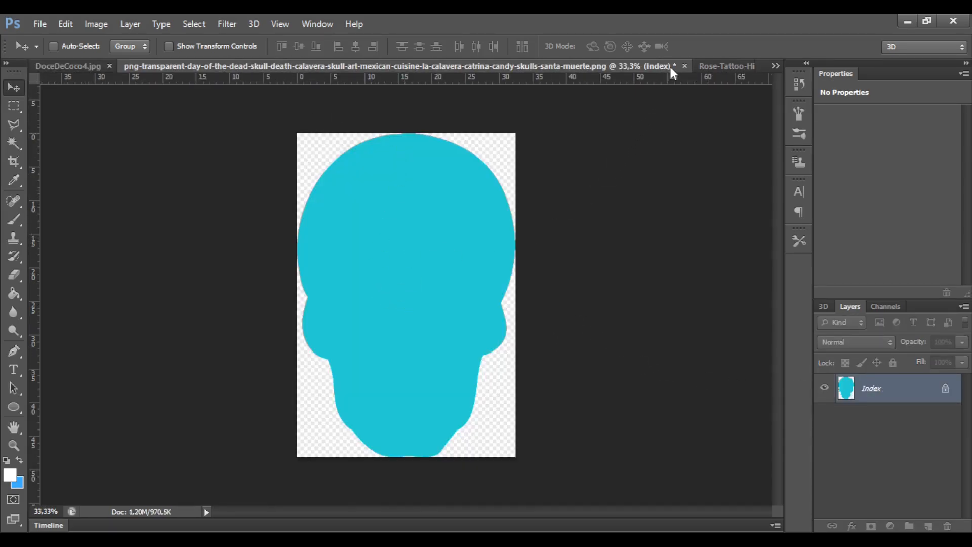
click(684, 66)
click(493, 223)
click(280, 67)
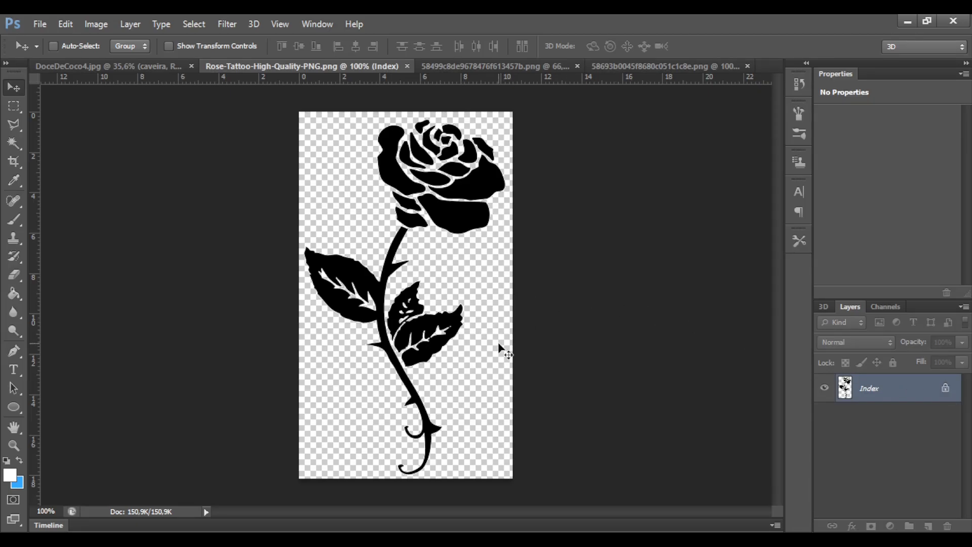
Isolate the black rose from its transparent background with the Magic Wand and cut it out of its image.
click(14, 144)
click(328, 202)
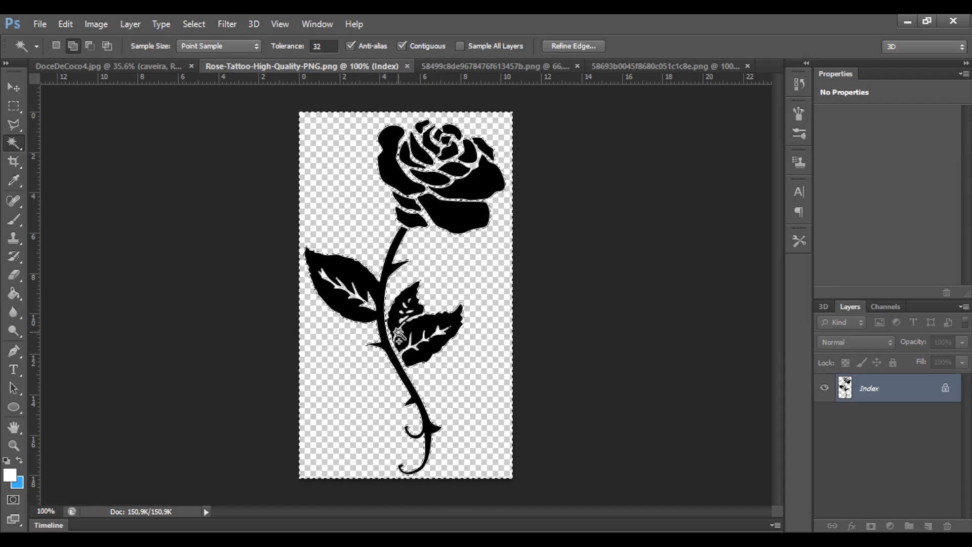
scroll(421, 344, up, 5)
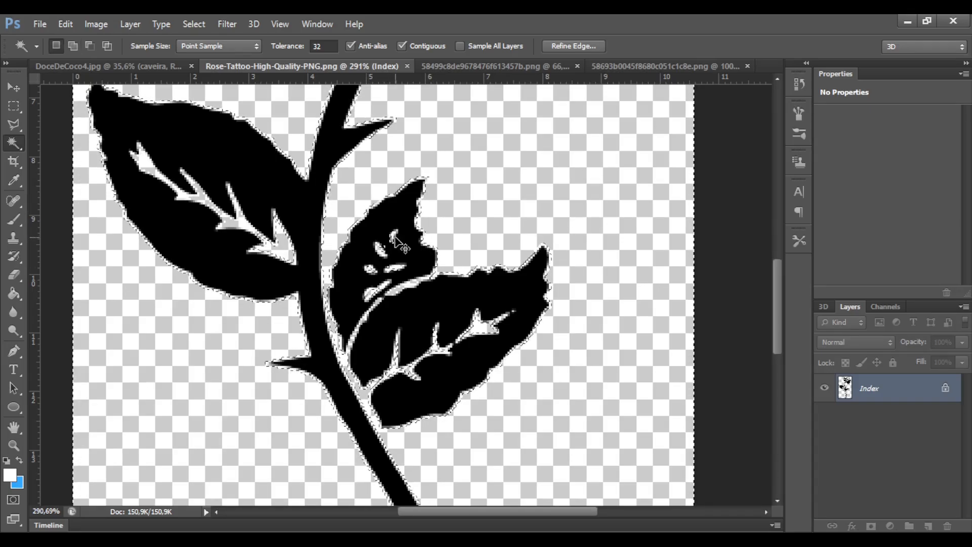
key(ctrl+x)
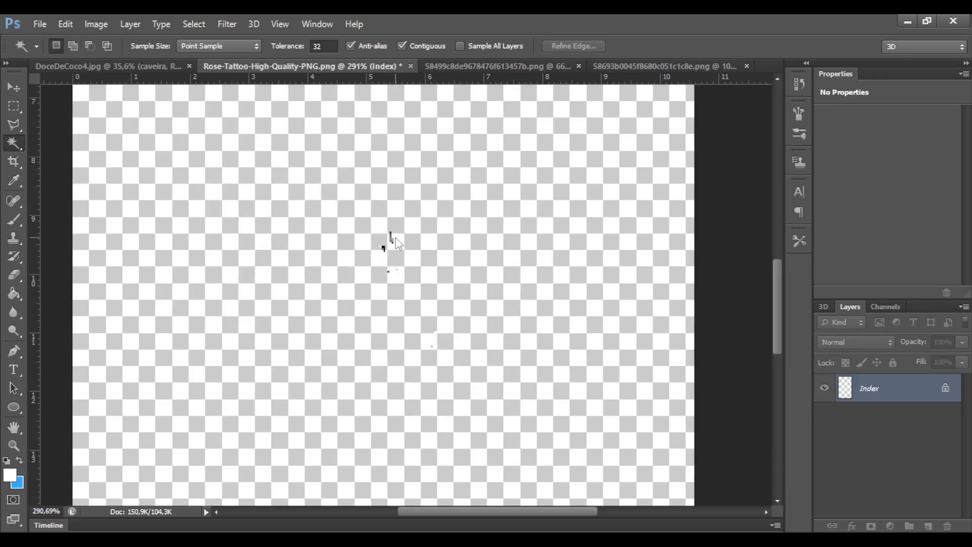
key(ctrl+0)
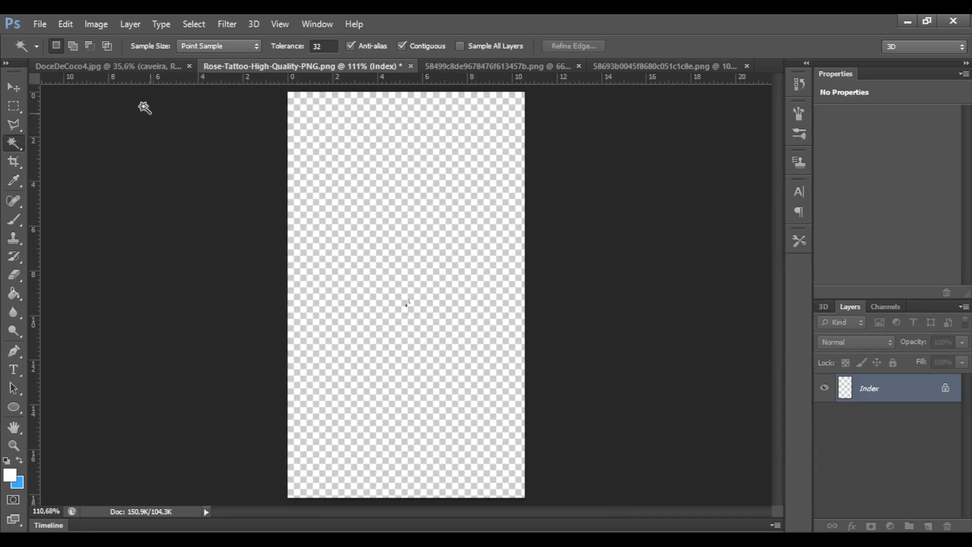
Paste the rose into DoceDeCoco4.jpg and move it over the woman's shoulder above the hand resting on her thigh.
click(108, 66)
key(ctrl+v)
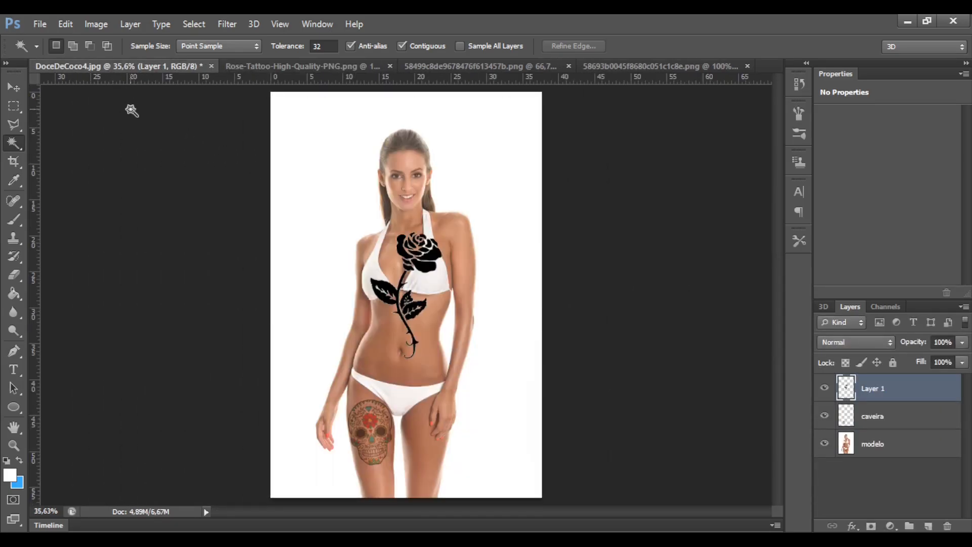
key(v)
drag(394, 293, 451, 248)
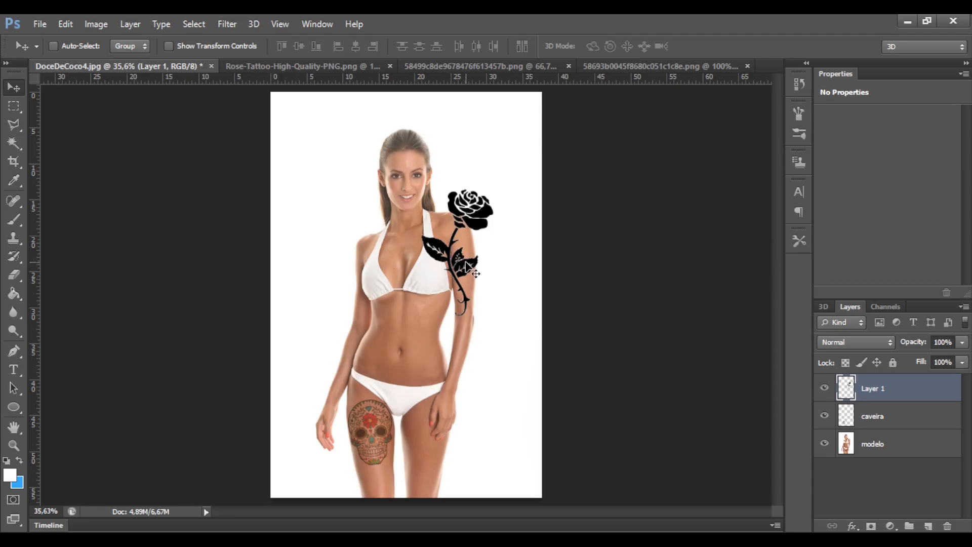
Scale the rose down to about 60% with Free Transform and fit its bloom within the woman's shoulder.
scroll(461, 244, up, 5)
scroll(462, 244, up, 1)
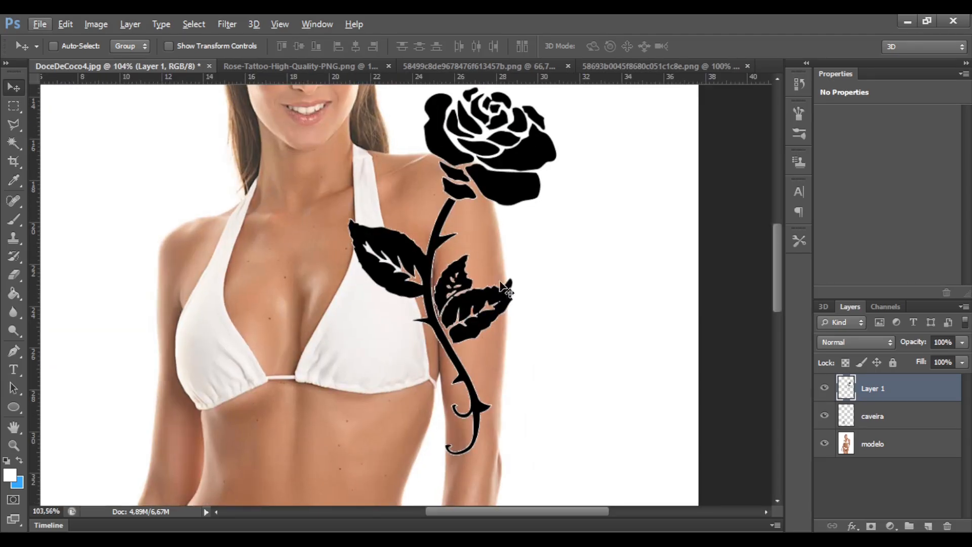
key(ctrl+t)
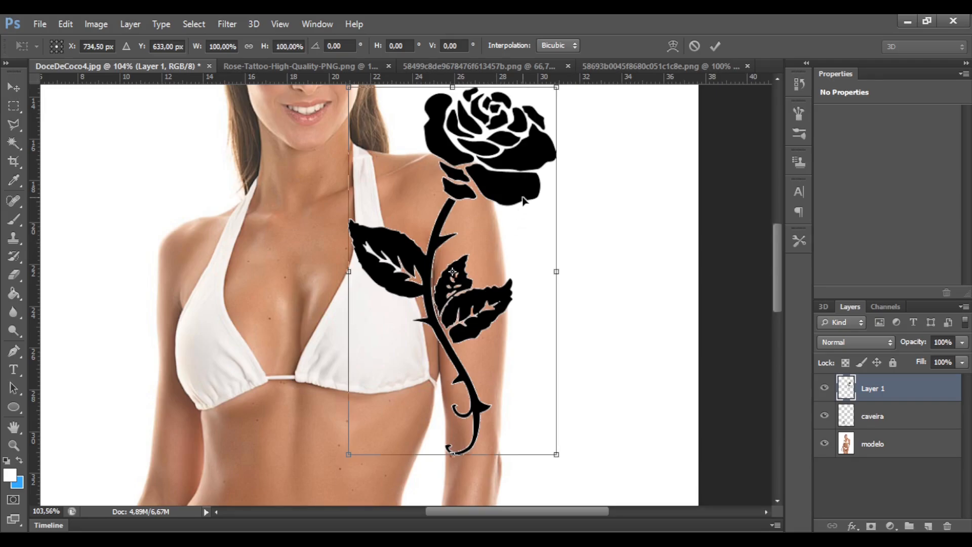
drag(556, 87, 472, 234)
drag(410, 345, 433, 275)
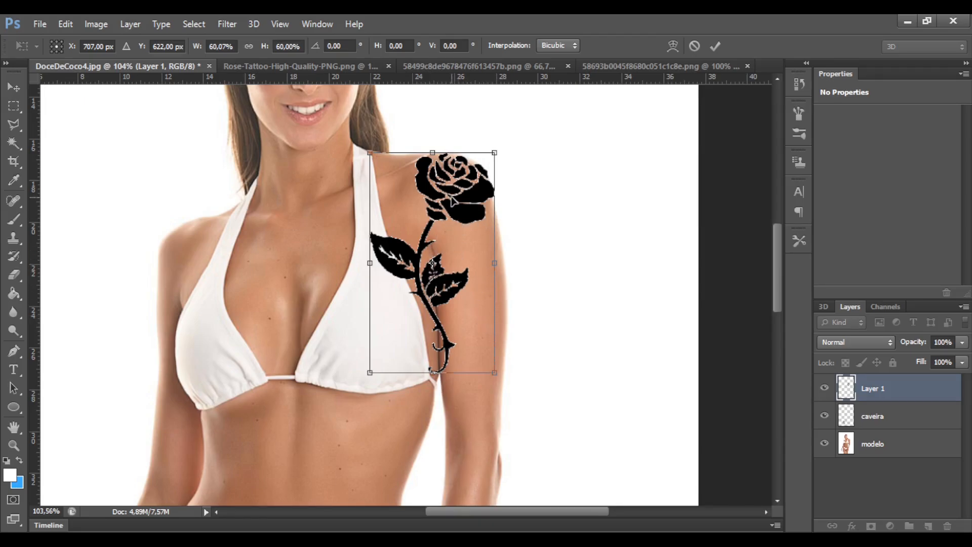
mouse_move(447, 313)
mouse_down()
mouse_move(463, 314)
mouse_move(448, 316)
mouse_up()
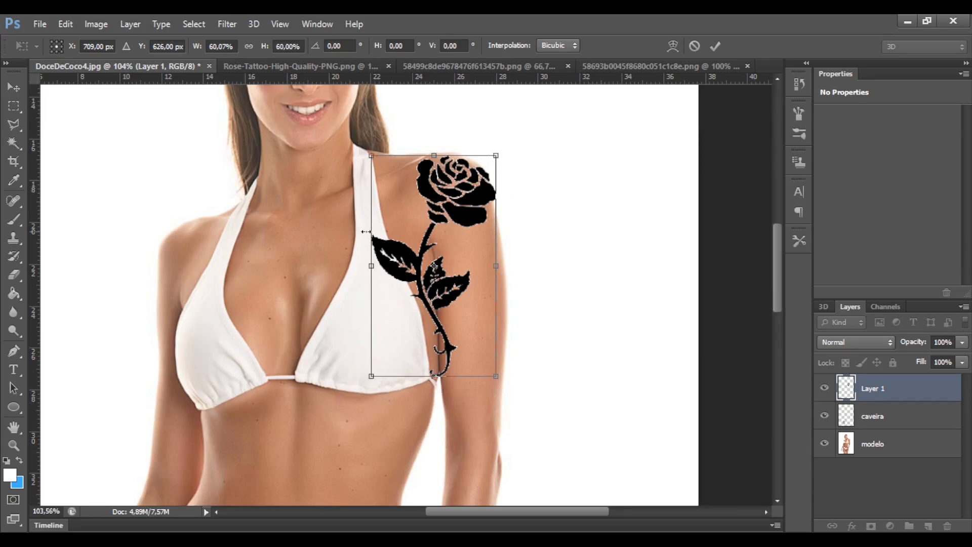
drag(371, 265, 501, 267)
drag(496, 267, 496, 267)
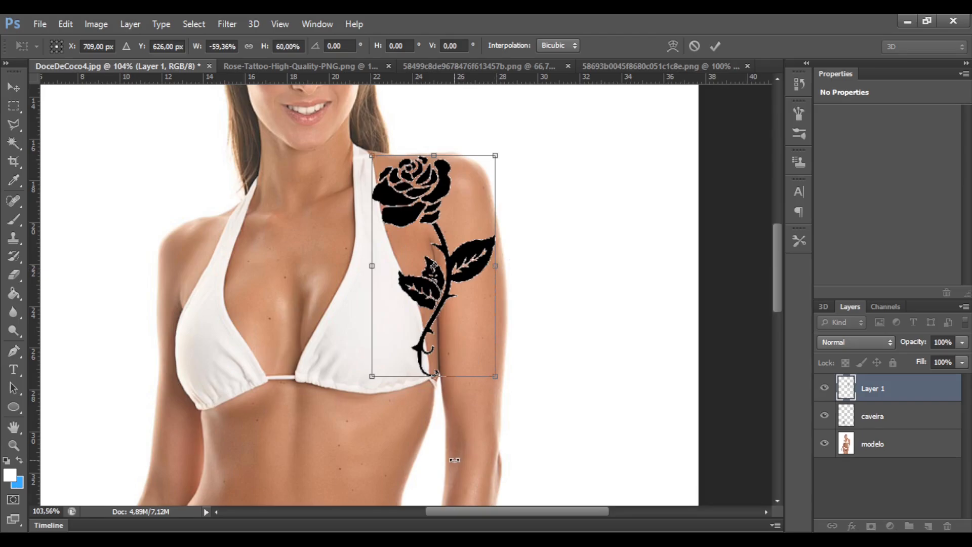
key(ctrl+z)
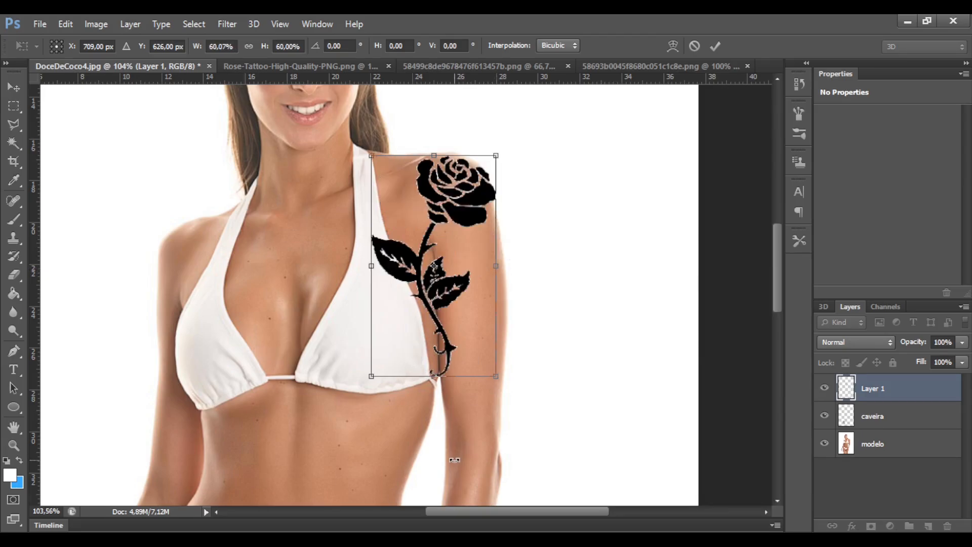
Mirror the rose horizontally on the empty background beside the woman and move it back over her shoulder and upper arm.
drag(445, 233, 638, 241)
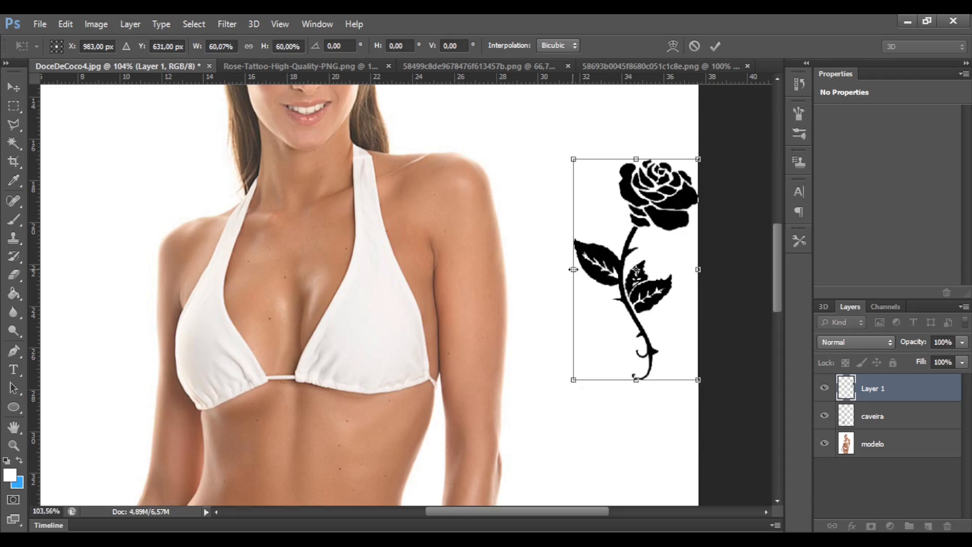
drag(573, 269, 698, 270)
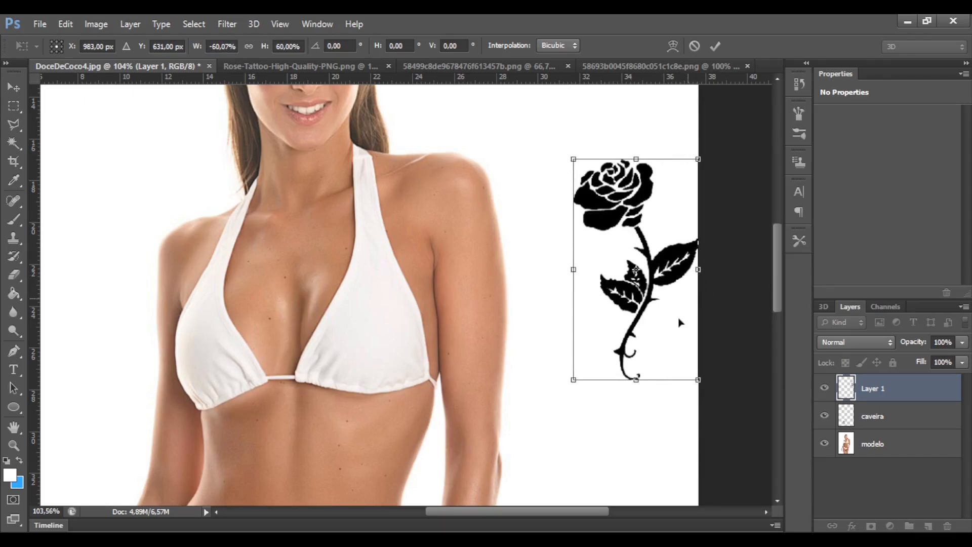
drag(638, 280, 486, 278)
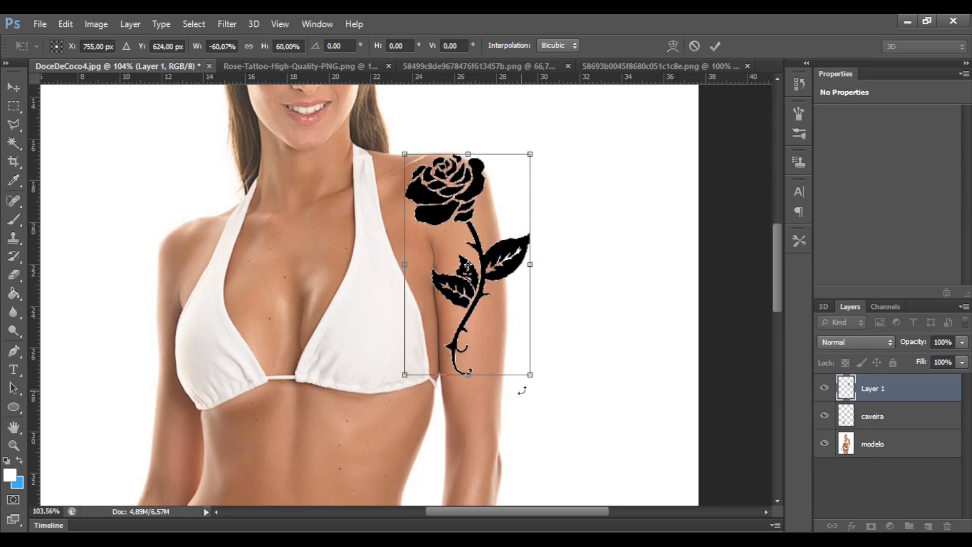
Distort the corners of the rose so it narrows and follows the shoulder and upper arm, and apply the transform.
drag(530, 375, 527, 374)
key(ctrl+z)
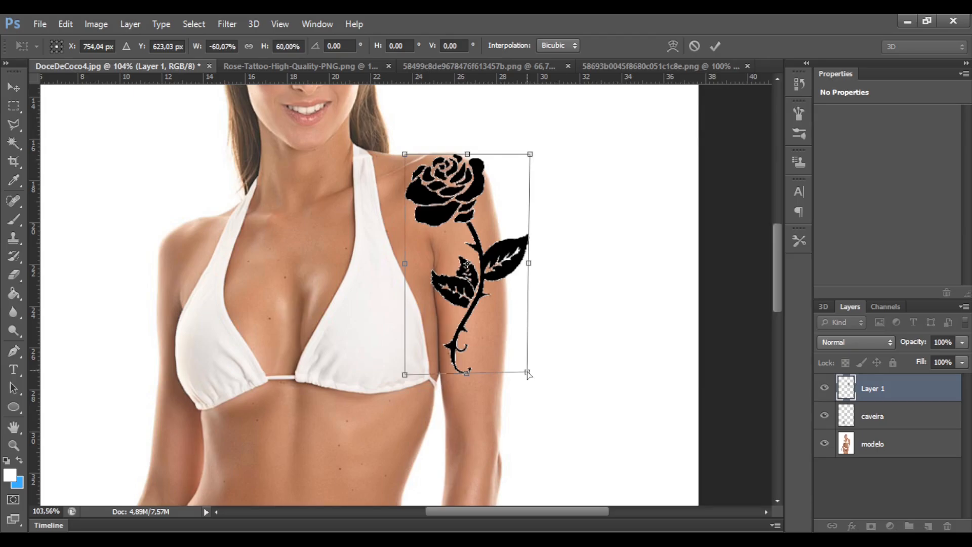
drag(527, 374, 504, 383)
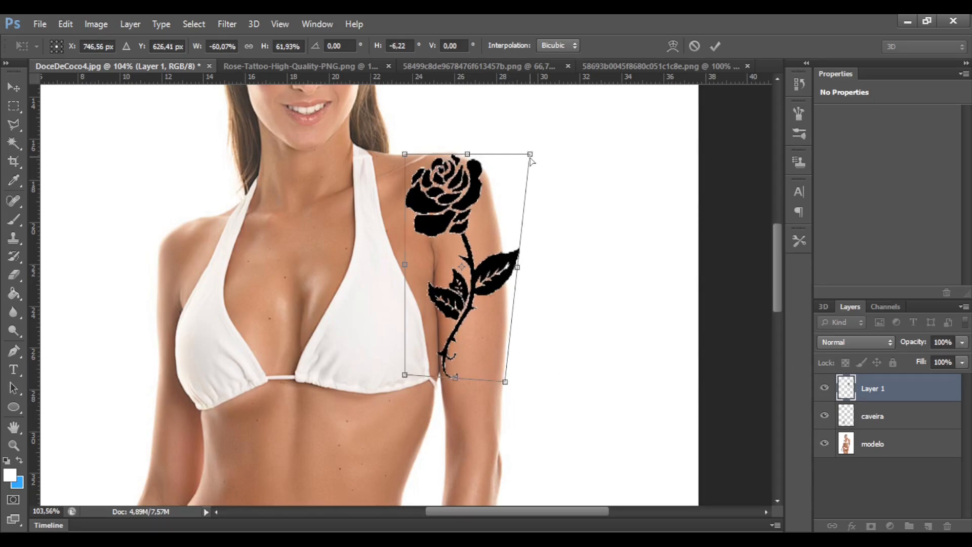
drag(531, 161, 497, 162)
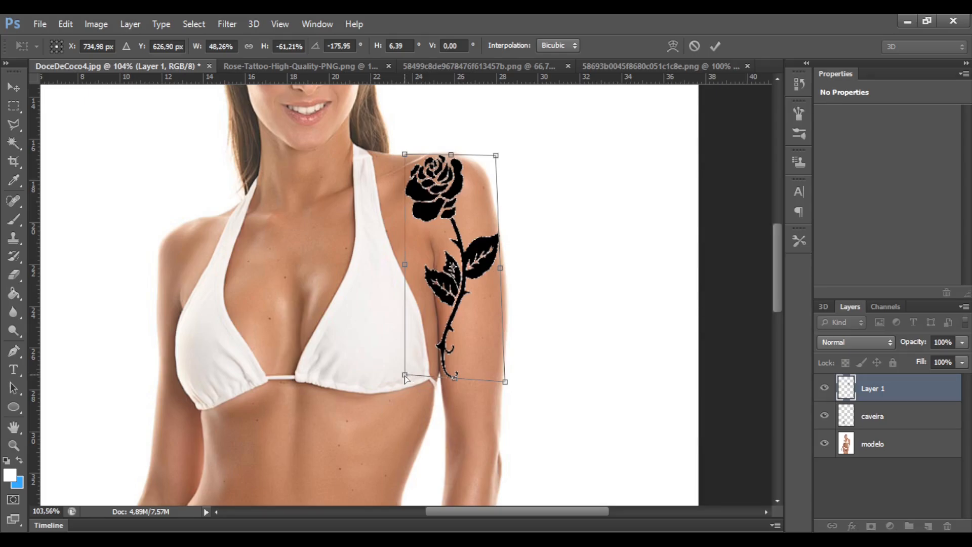
drag(405, 377, 423, 382)
drag(505, 382, 512, 379)
mouse_move(497, 160)
mouse_down()
mouse_move(490, 163)
mouse_move(510, 160)
mouse_move(498, 162)
mouse_up()
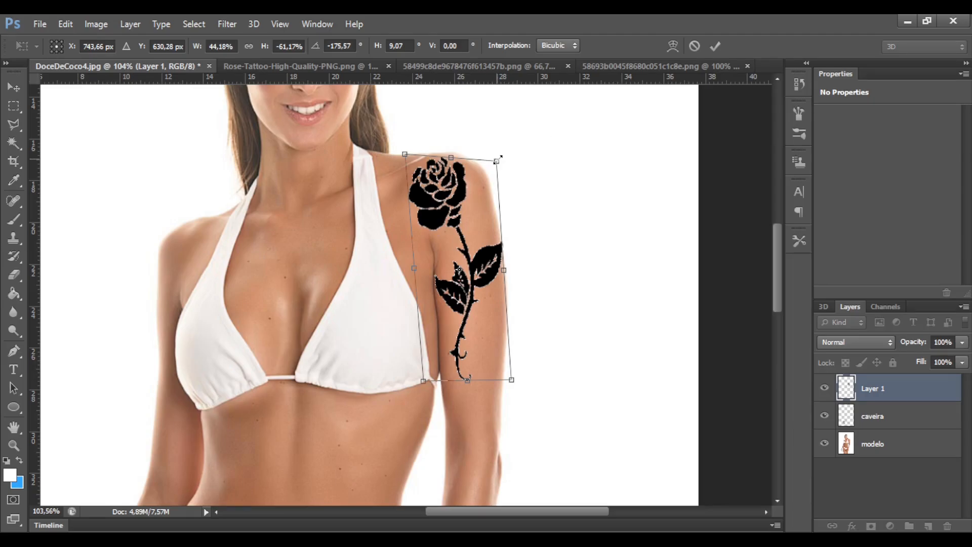
key(Return)
key(ctrl+0)
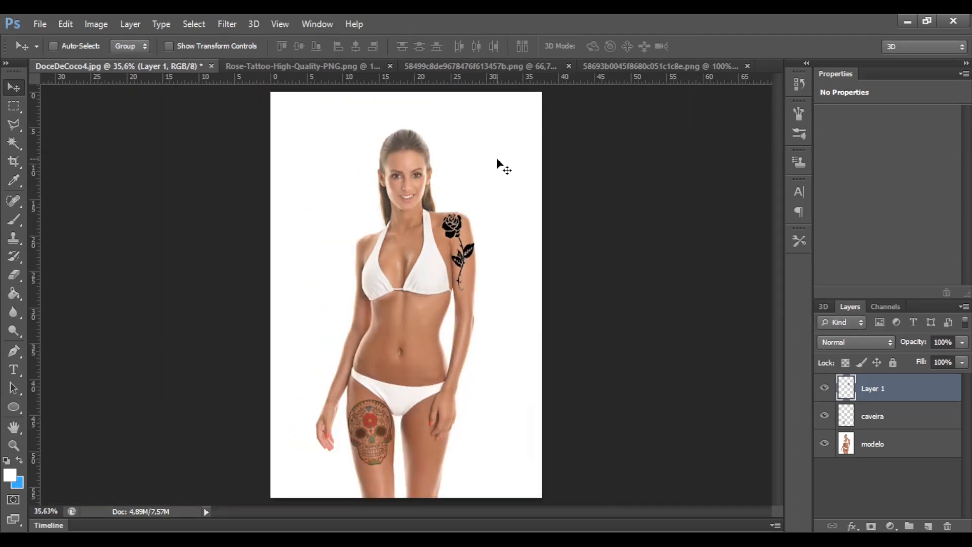
Set the rose layer's blend mode to Multiply, comparing the result with Normal up close.
click(871, 345)
click(828, 66)
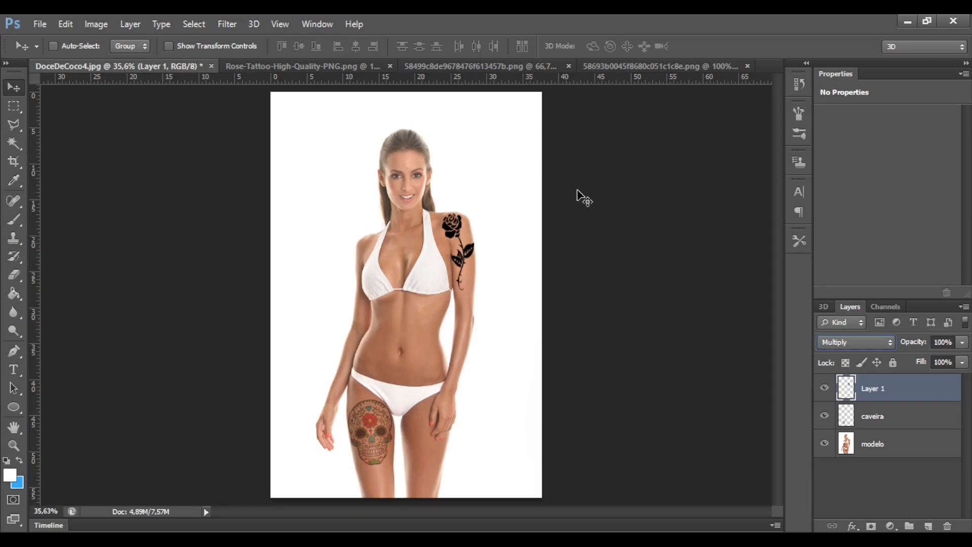
scroll(445, 211, up, 2)
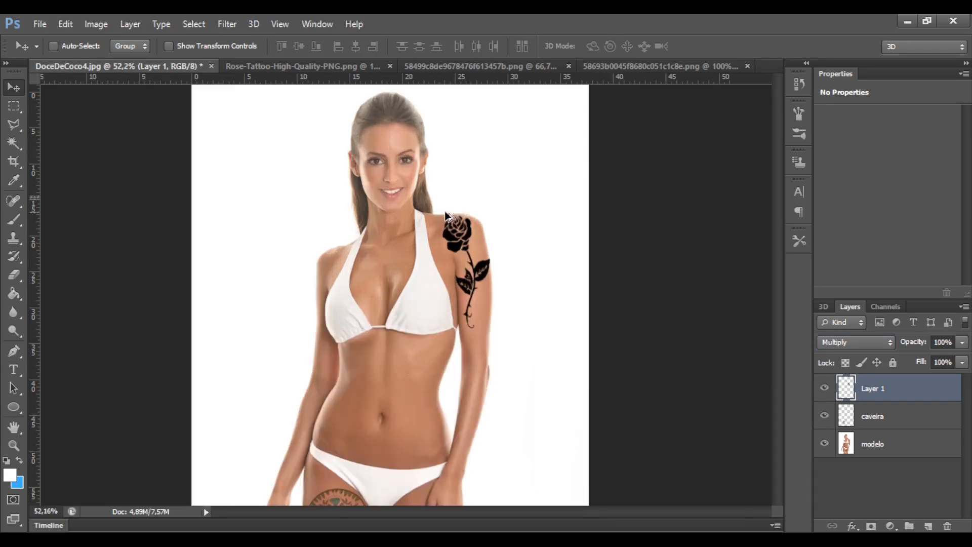
scroll(466, 220, up, 3)
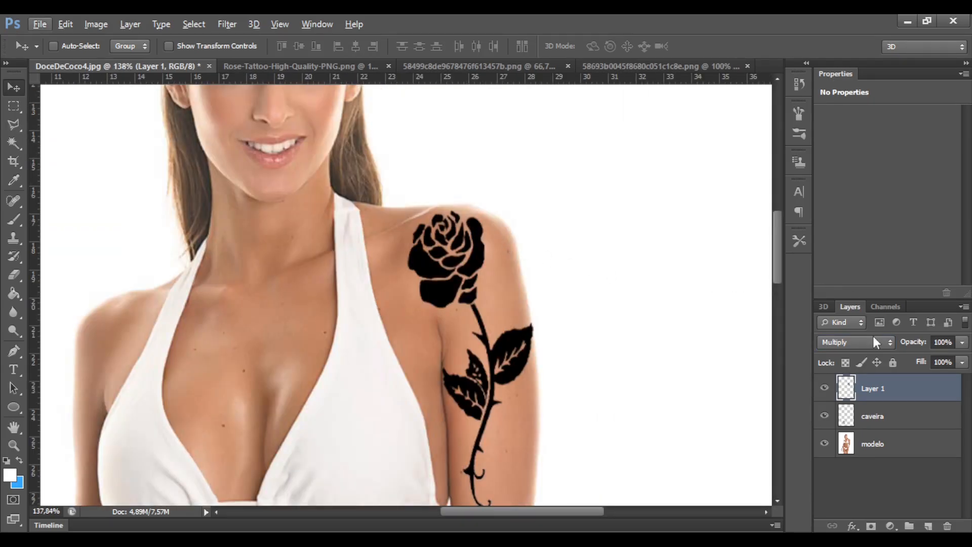
click(873, 338)
click(834, 18)
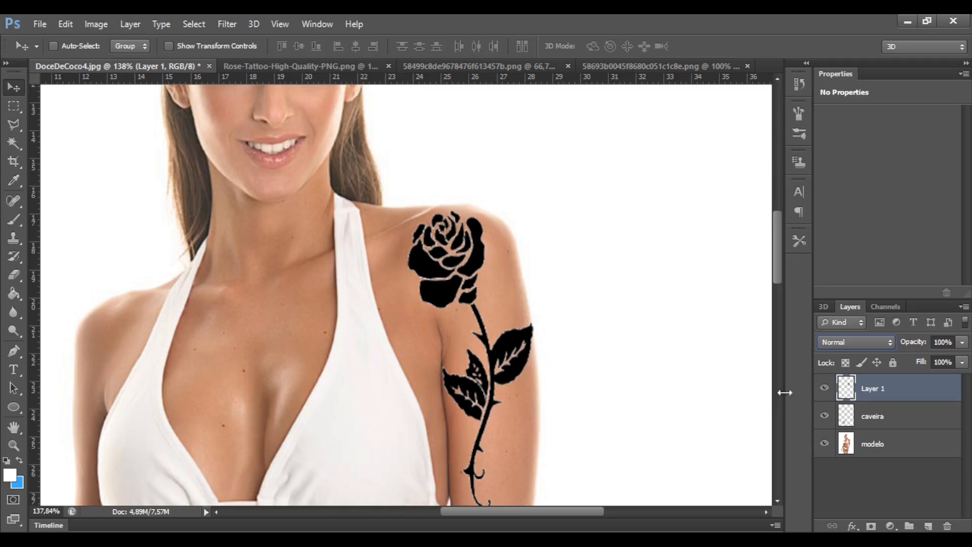
click(858, 347)
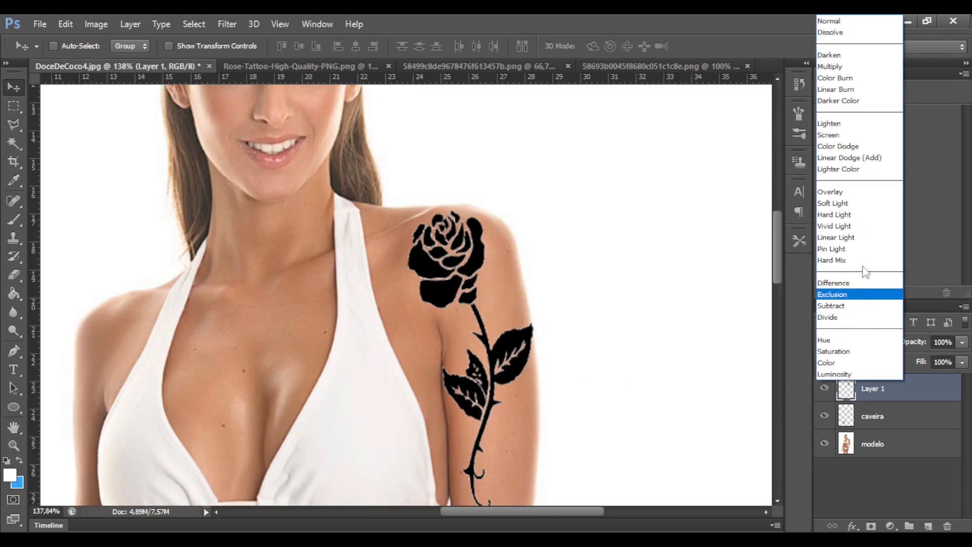
click(844, 66)
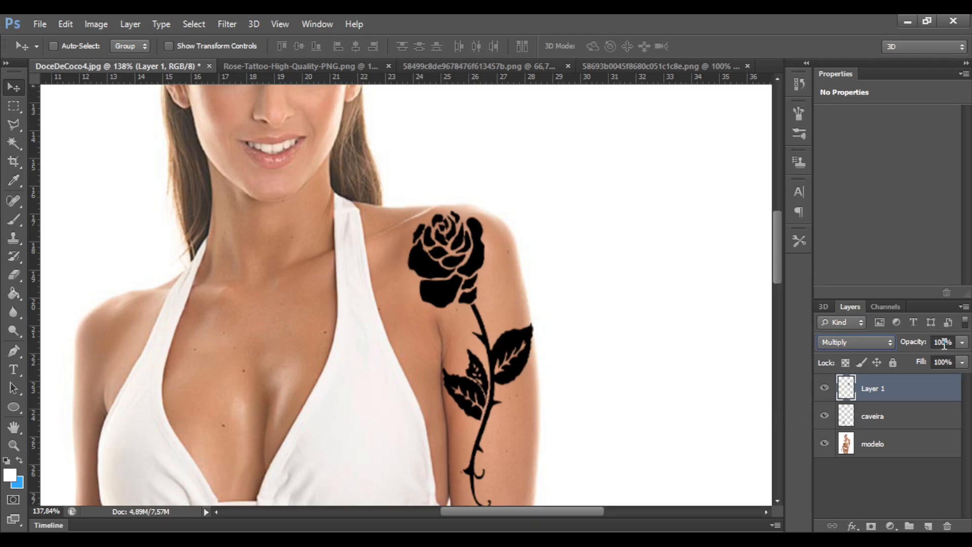
Lower the rose layer's opacity to 60% and check both tattoos on the whole figure.
drag(943, 343, 915, 345)
text(60)
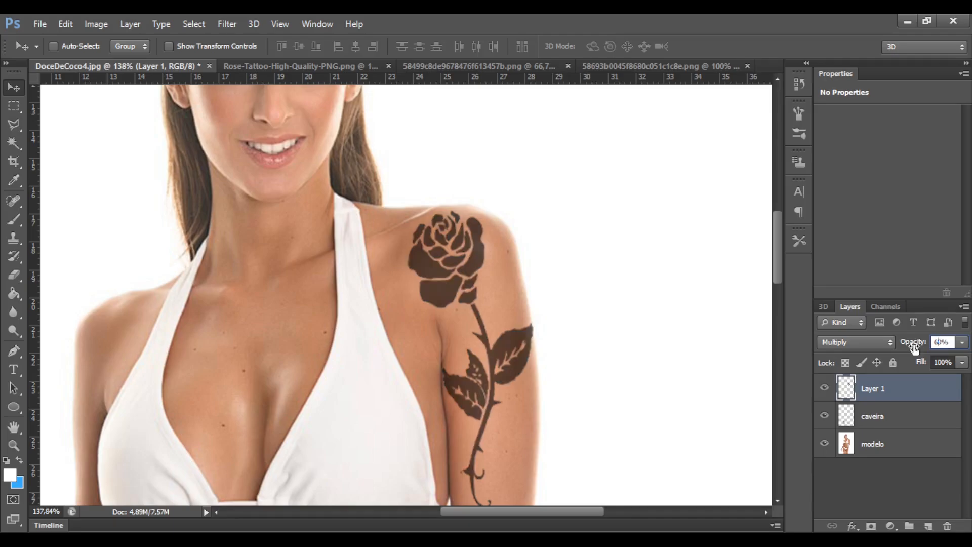
key(ctrl+0)
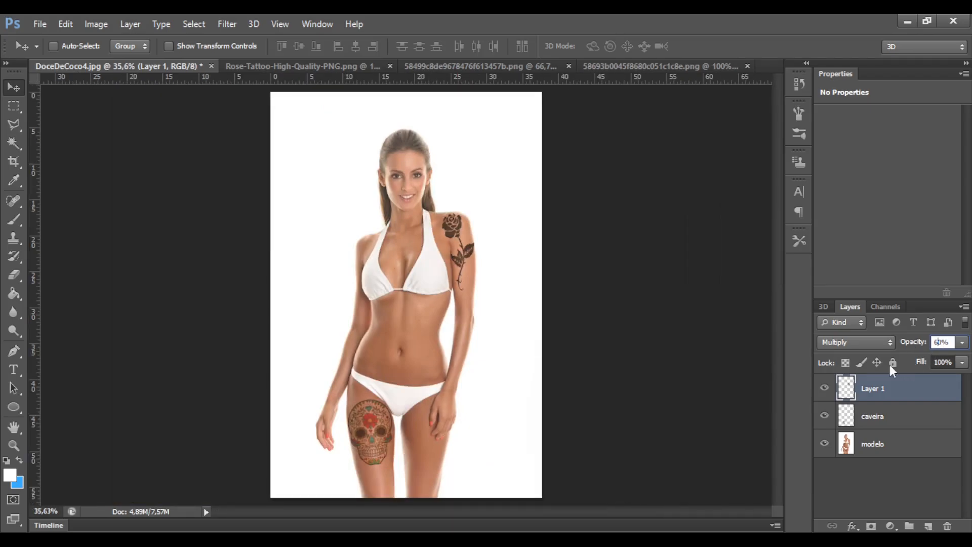
key(alt)
click(508, 307)
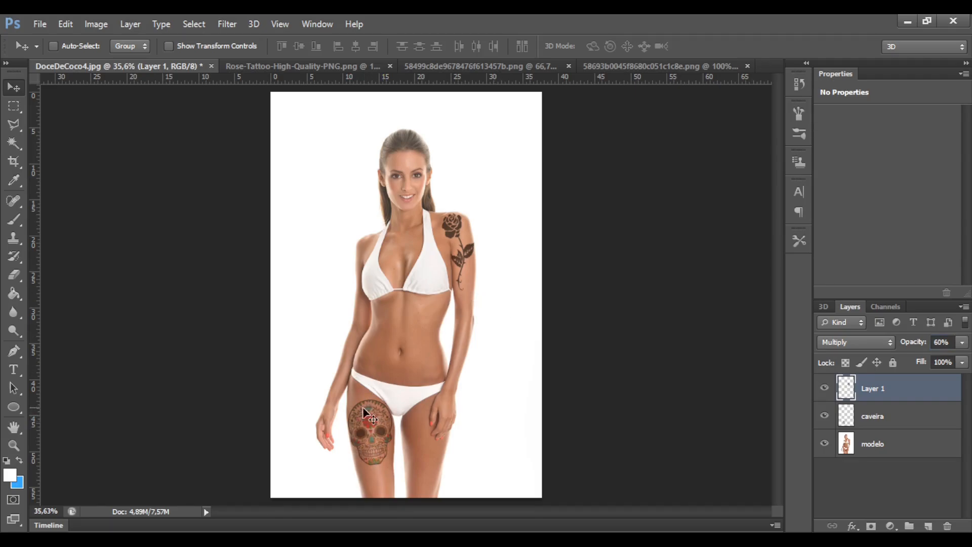
key(alt)
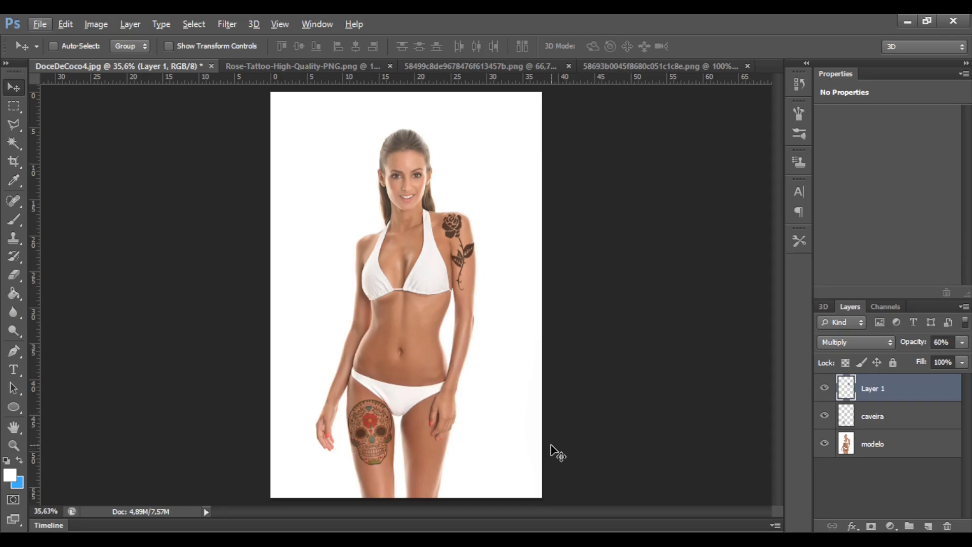
Close the Rose-Tattoo-High-Quality-PNG.png image without saving its changes.
click(284, 67)
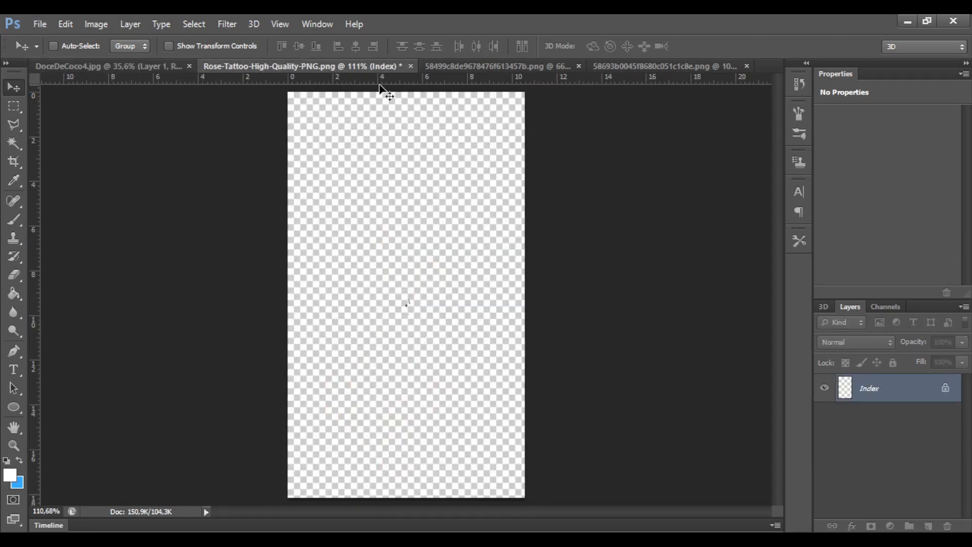
click(410, 66)
click(439, 224)
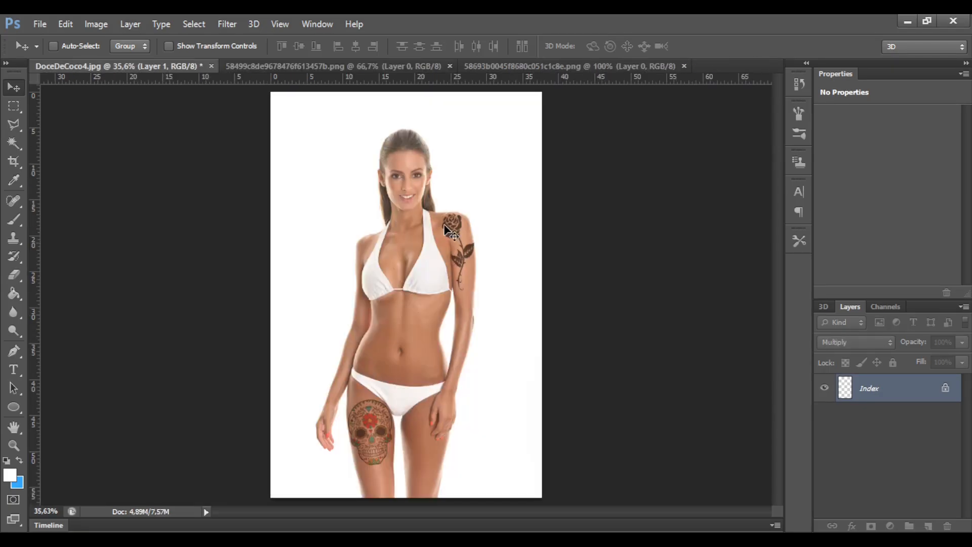
Bring the Thug Life lettering from 58499c8de9678476f613457b.png into DoceDeCoco4.jpg and move it over the woman's chest.
click(322, 65)
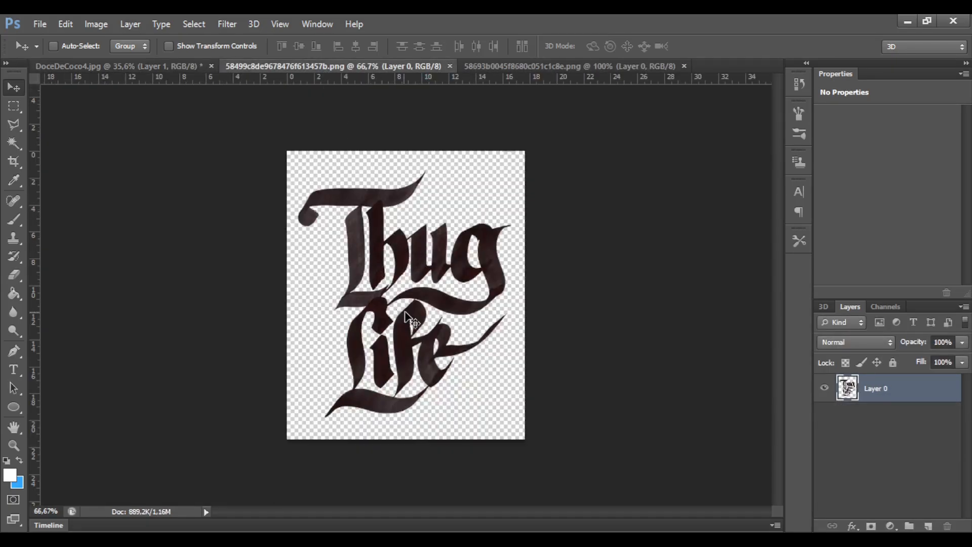
drag(372, 206, 306, 243)
drag(332, 279, 405, 318)
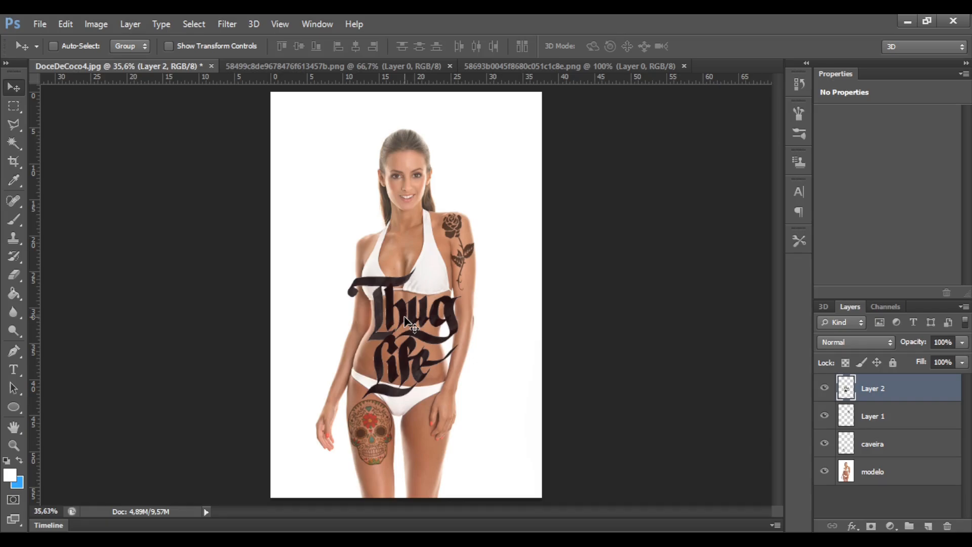
drag(404, 328, 392, 249)
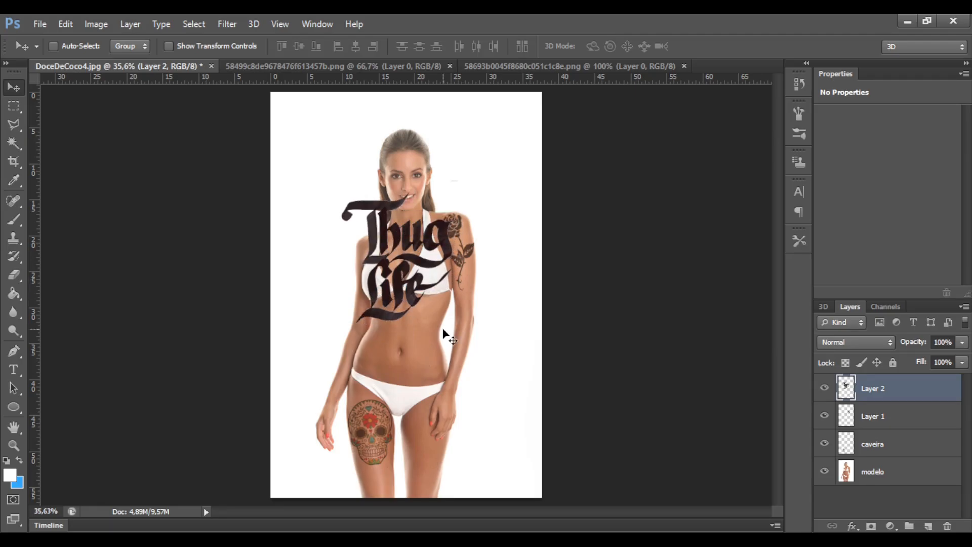
Scale the Thug Life lettering down to about 57% with Free Transform, tilt it about -4.4°, and center it on the chest.
scroll(429, 271, up, 1)
scroll(429, 270, up, 5)
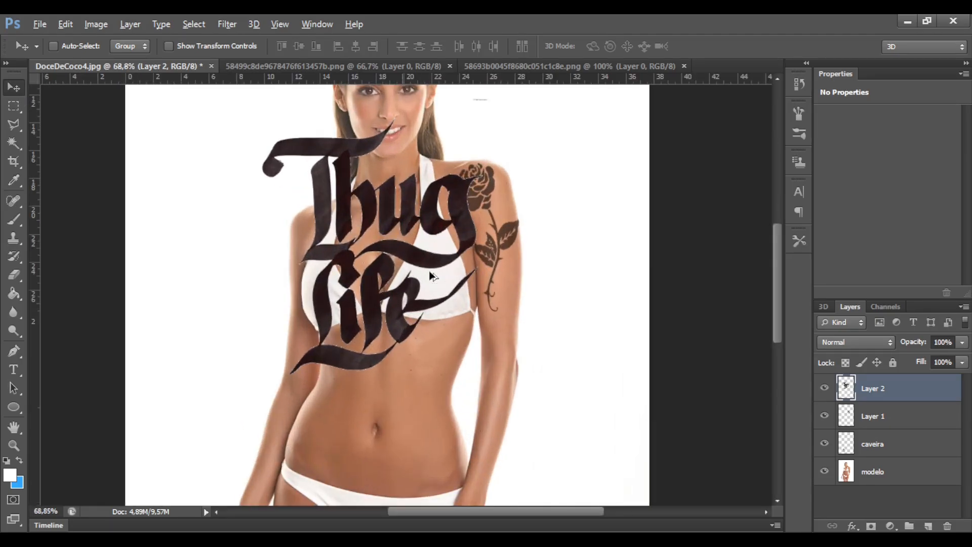
scroll(436, 303, up, 1)
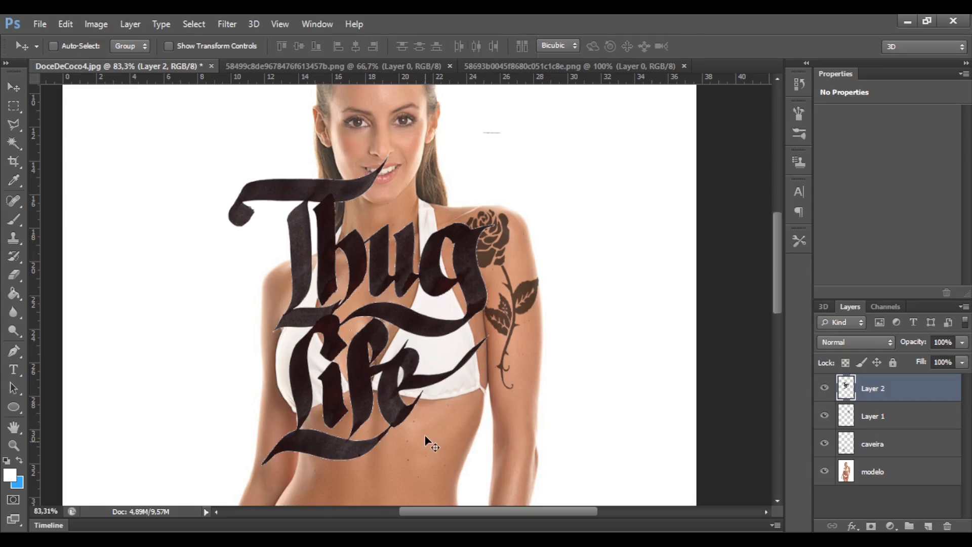
key(ctrl+t)
drag(500, 131, 417, 234)
drag(367, 361, 413, 307)
drag(261, 166, 256, 181)
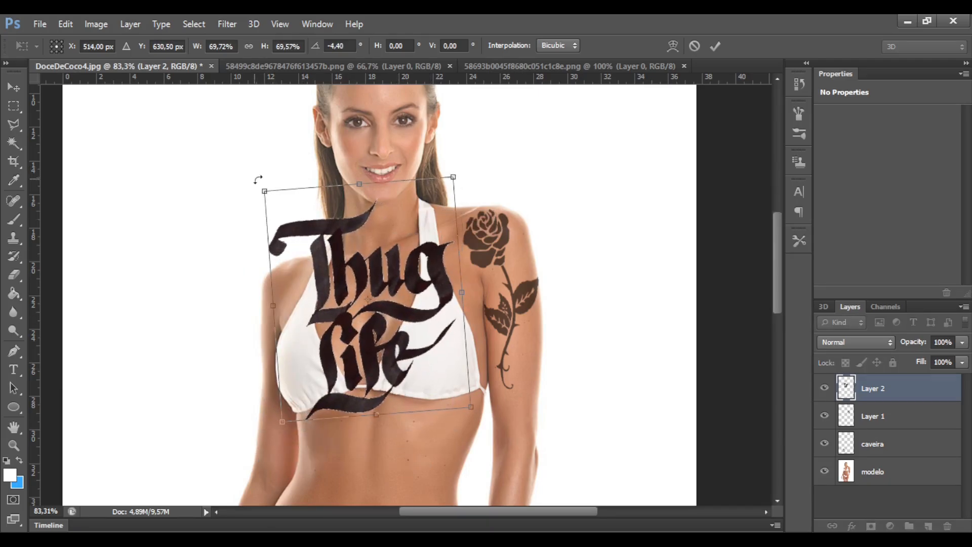
drag(470, 407, 433, 366)
drag(395, 246, 410, 263)
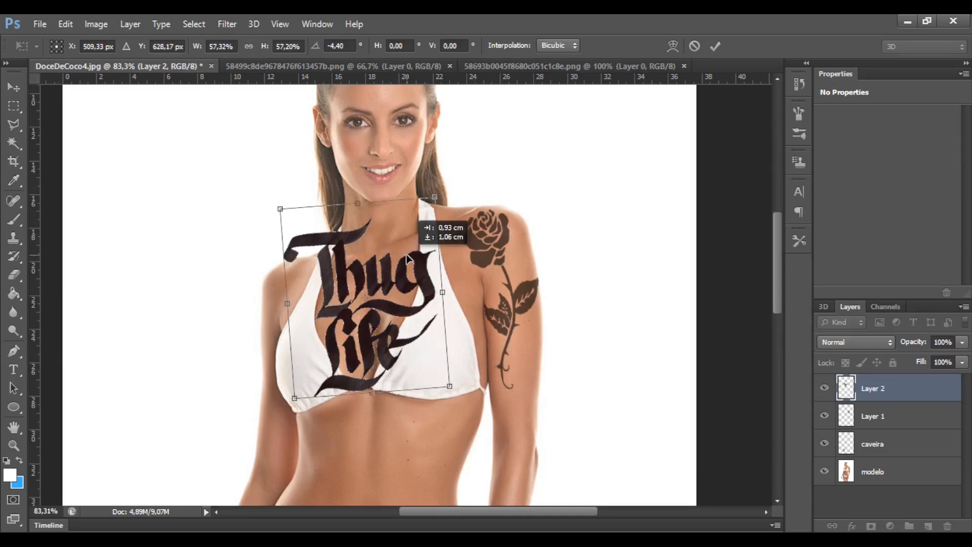
Adjust the lettering's tilt to about -2.5°, shrink it to about 38%, and fit it between the bikini straps.
drag(433, 174, 437, 178)
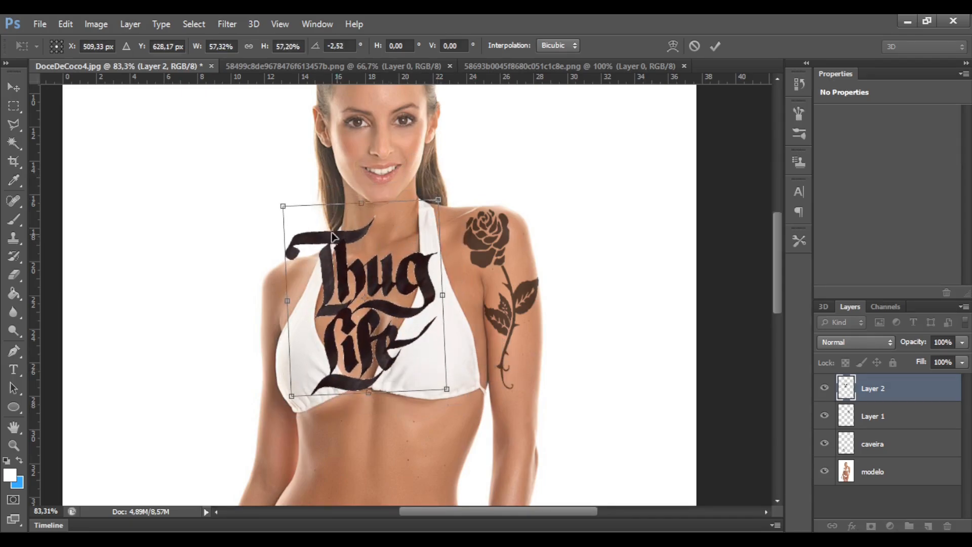
drag(284, 205, 313, 240)
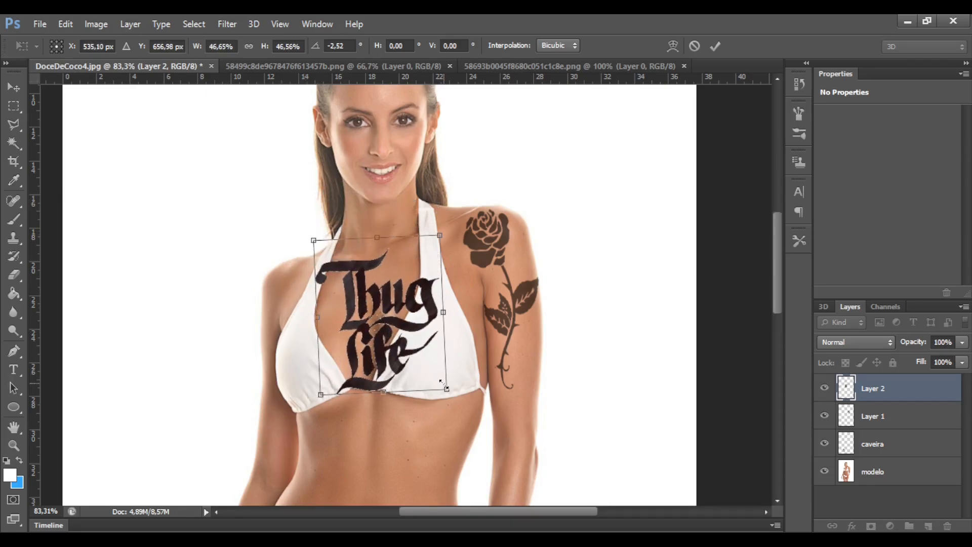
drag(444, 388, 419, 361)
drag(384, 335, 383, 324)
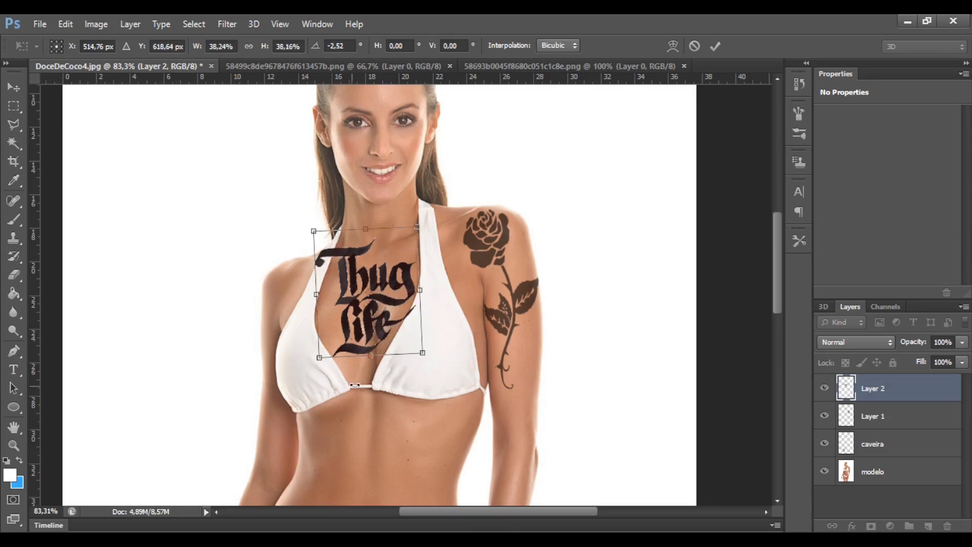
Stretch the lettering's corners individually to about 44% width and -5° tilt so it overlaps the bikini straps, and apply the transform.
drag(424, 359, 434, 359)
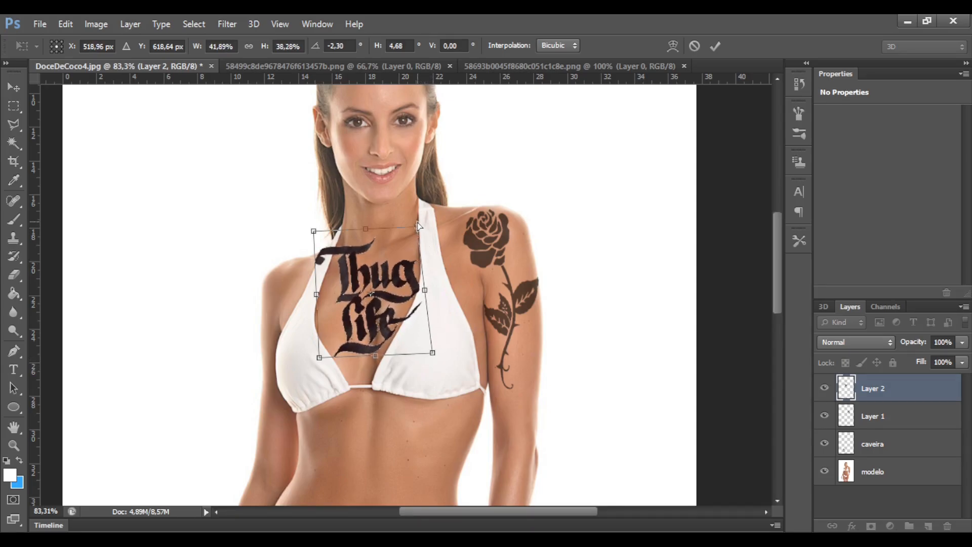
drag(417, 222, 428, 224)
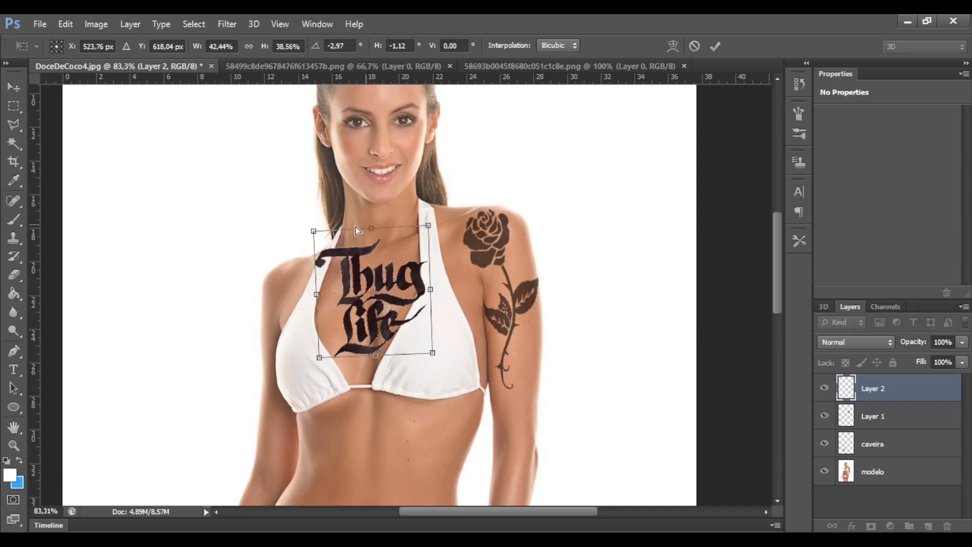
drag(313, 230, 311, 243)
drag(318, 359, 314, 364)
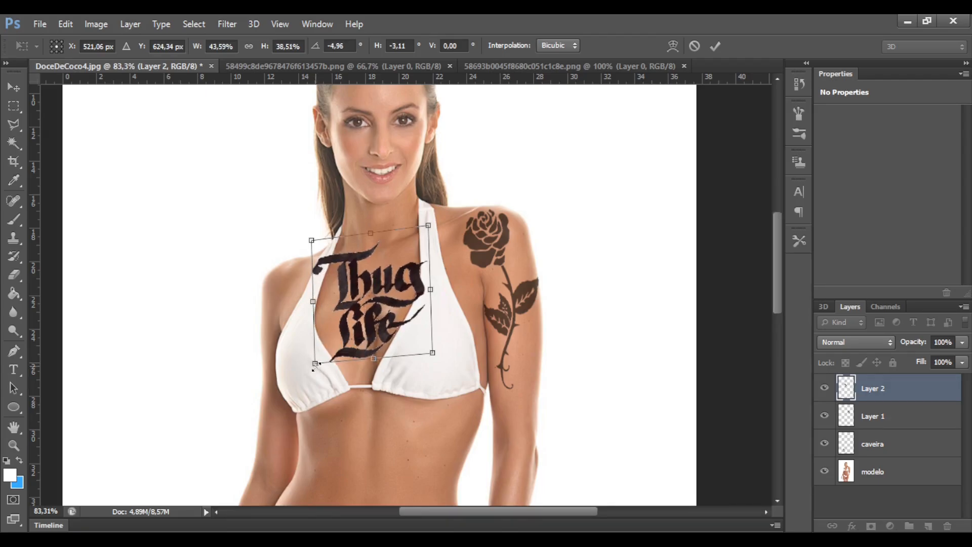
key(Return)
scroll(327, 332, up, 5)
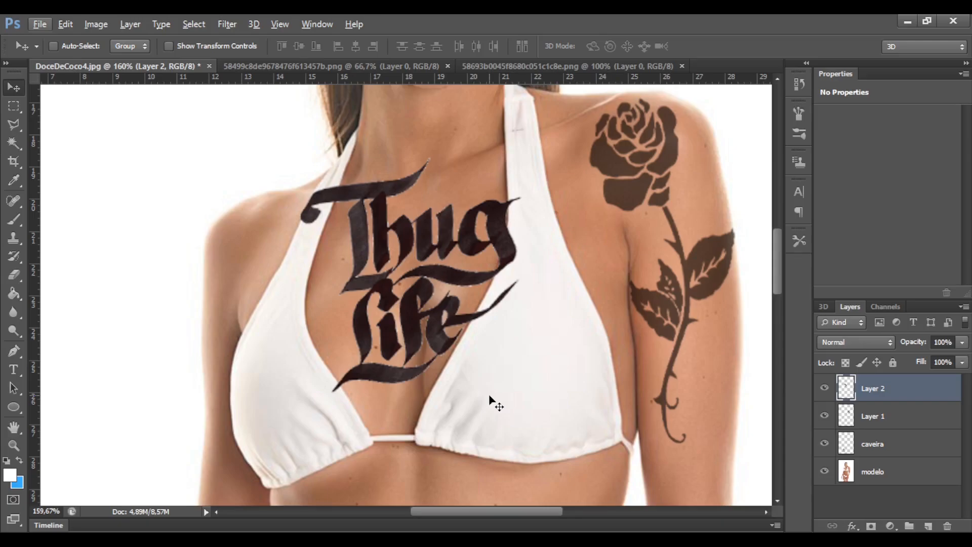
Select the white bikini top on the modelo layer with the Quick Selection tool.
click(885, 471)
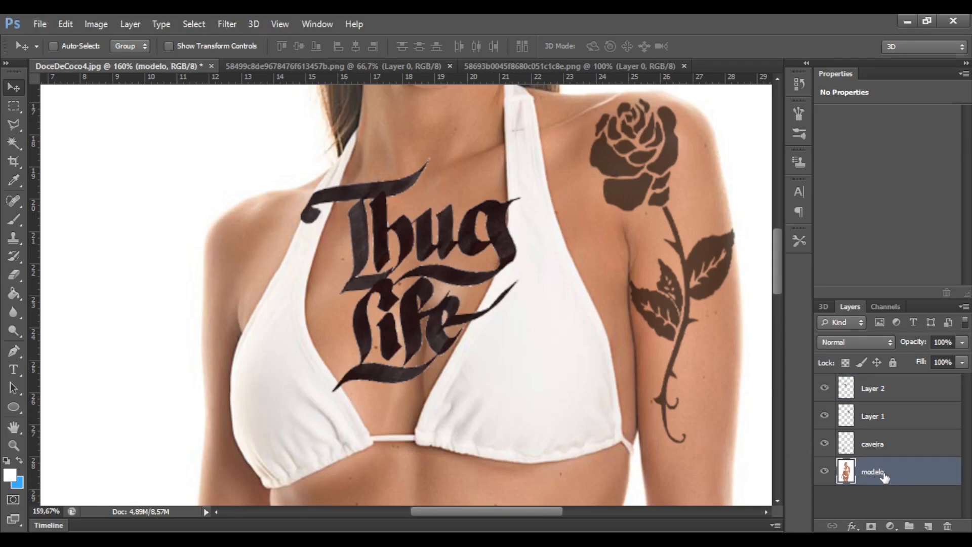
click(824, 471)
click(825, 471)
click(824, 471)
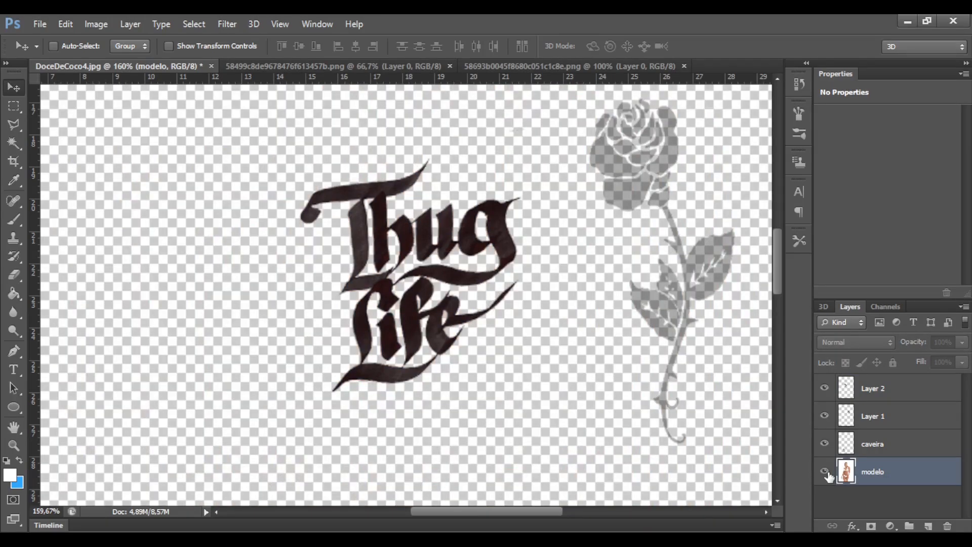
click(824, 471)
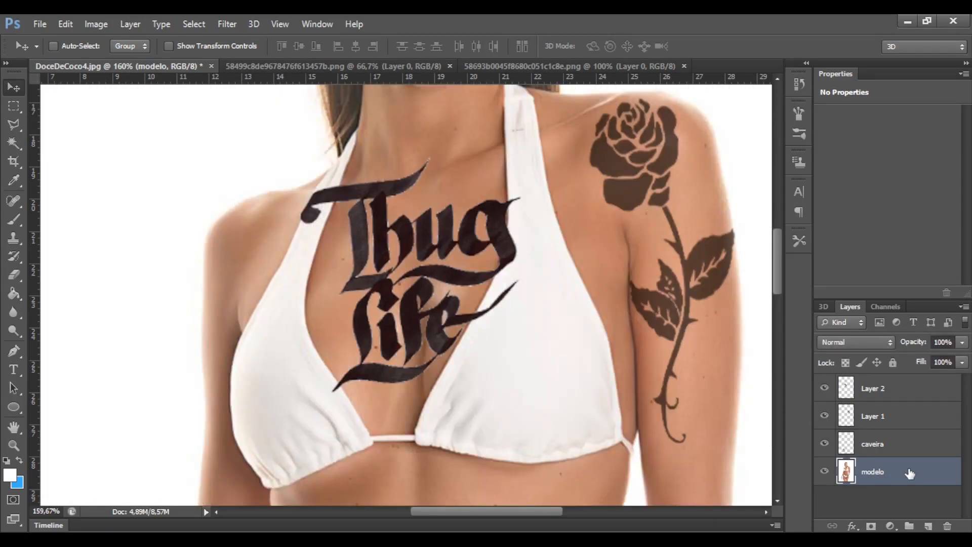
click(13, 144)
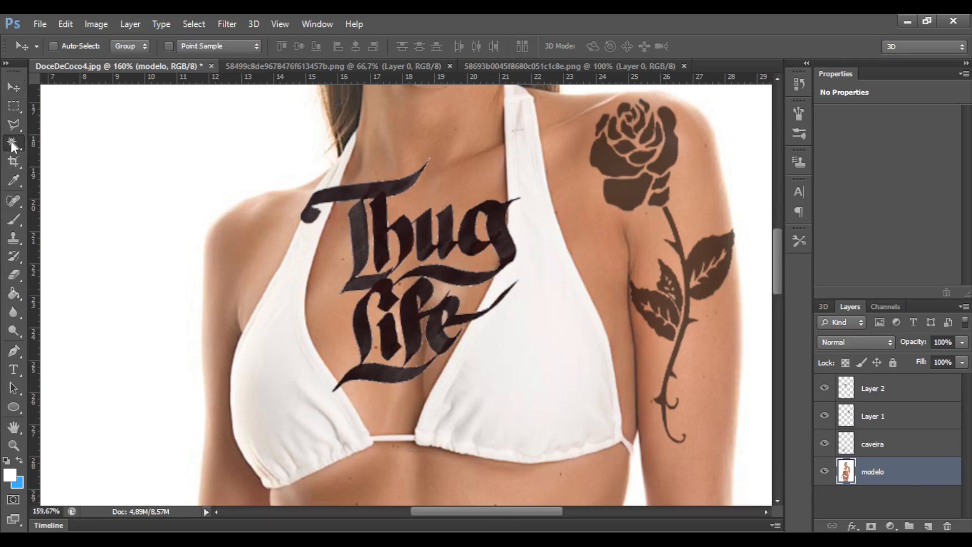
right_click(13, 144)
click(70, 141)
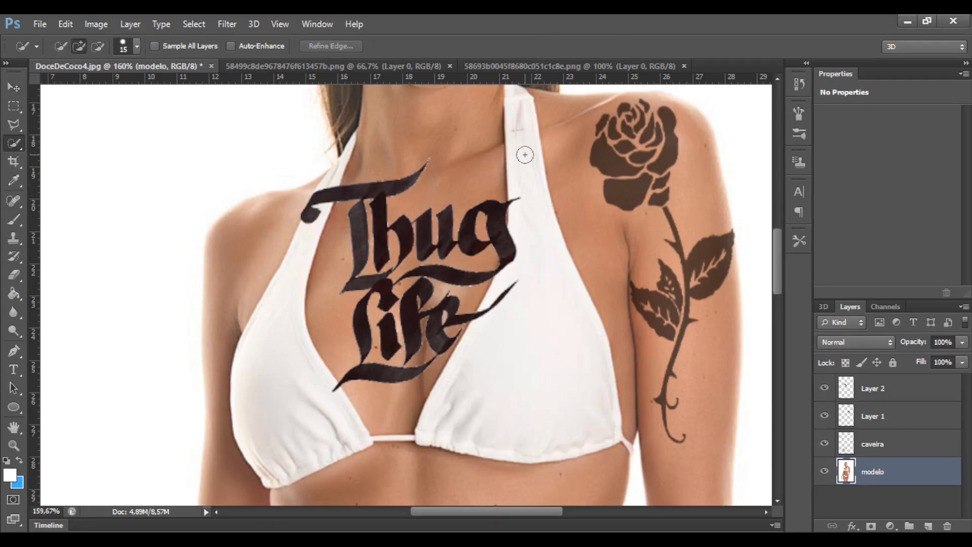
drag(525, 155, 512, 295)
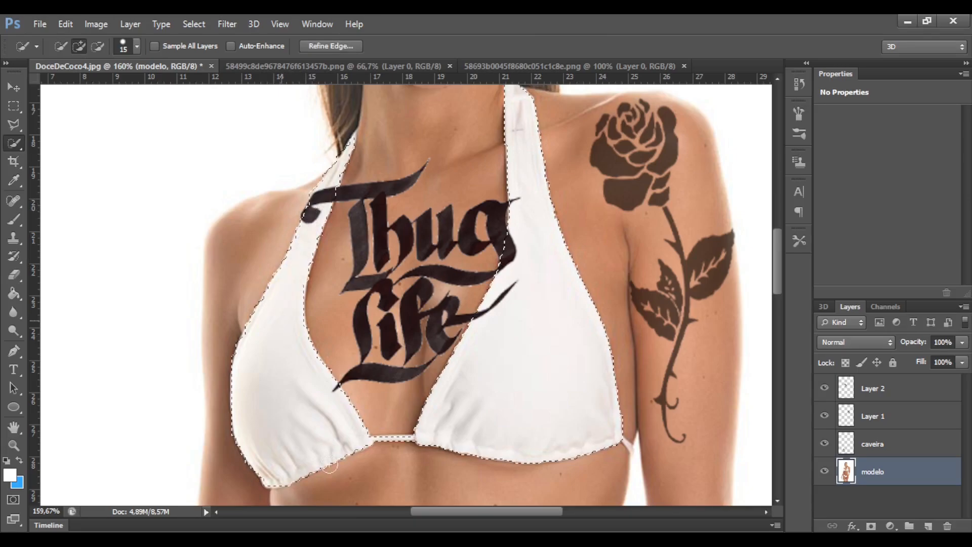
Delete the parts of the lettering on Layer 2 that overlap the bikini top and clear the selection.
click(883, 388)
click(825, 388)
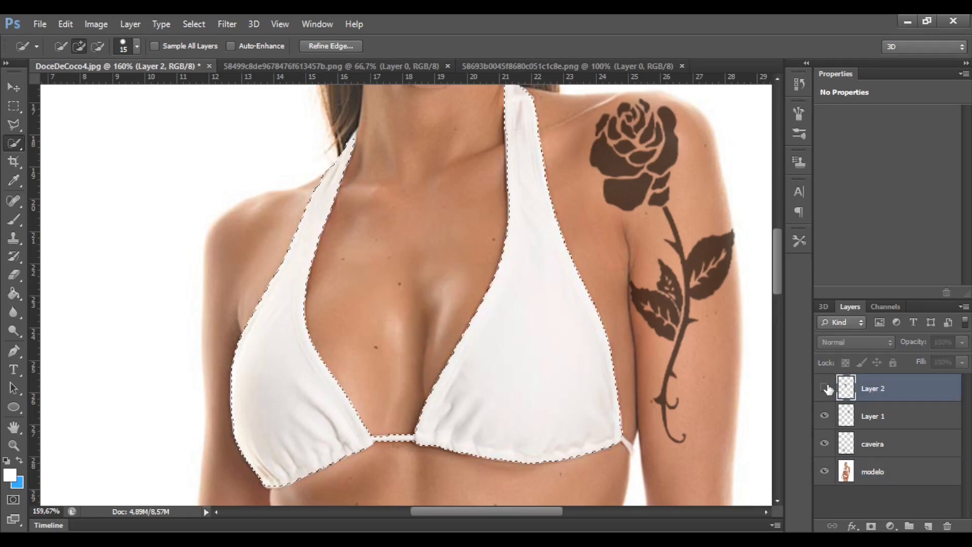
click(824, 388)
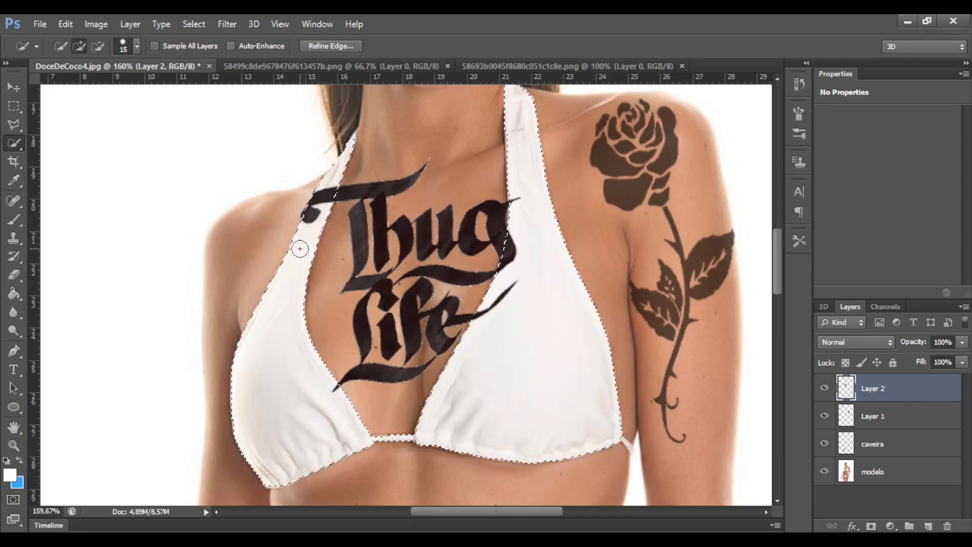
click(14, 87)
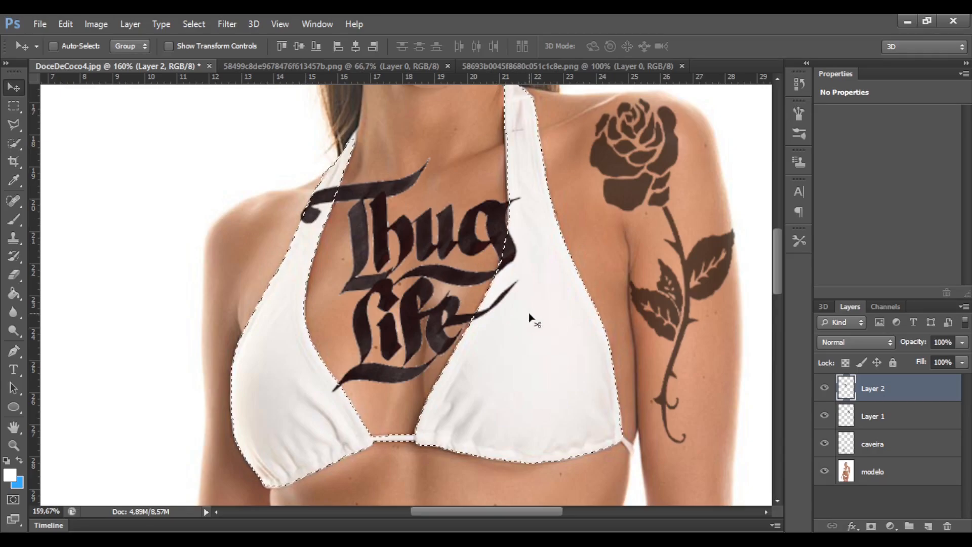
key(Delete)
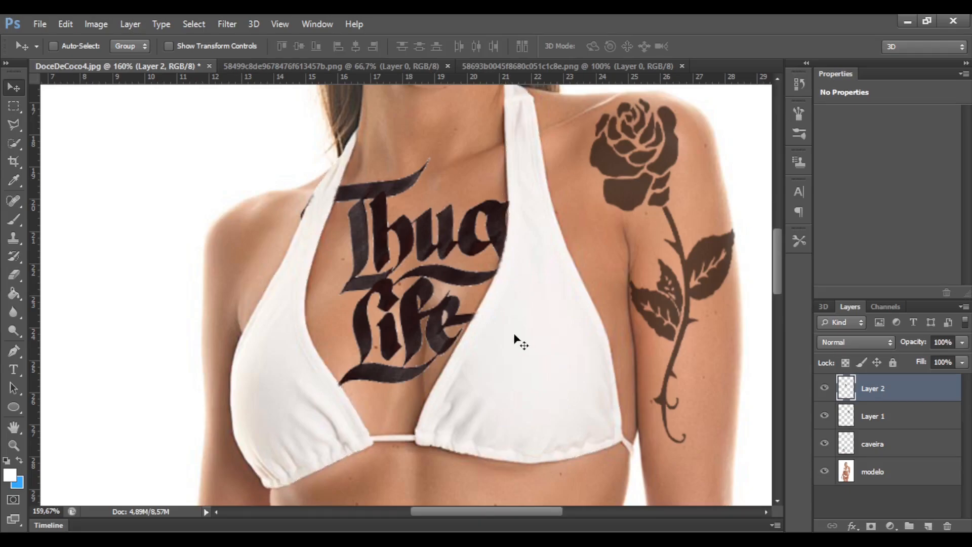
key(ctrl+d)
Blend the lettering on Layer 2 with the skin using Multiply mode and 60% opacity.
click(844, 343)
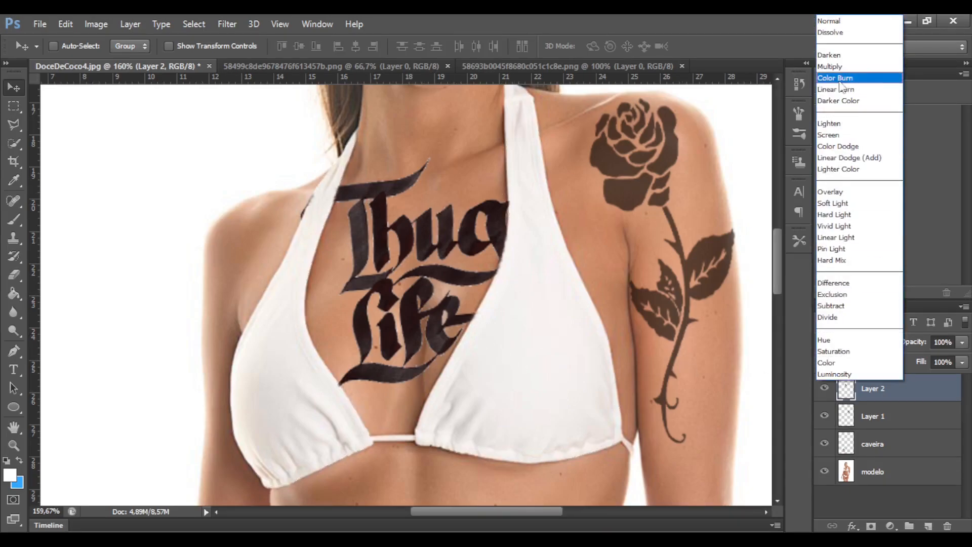
click(830, 67)
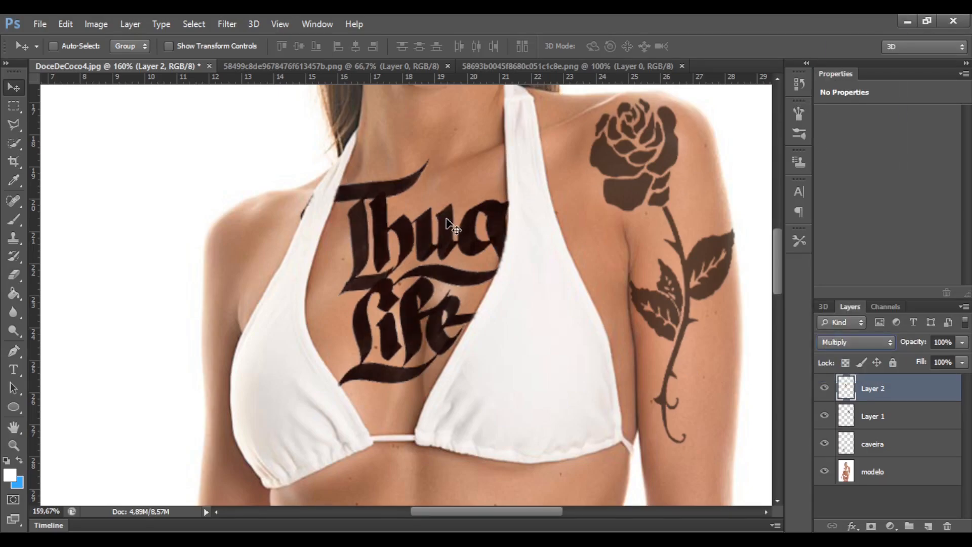
click(944, 343)
drag(940, 344, 920, 344)
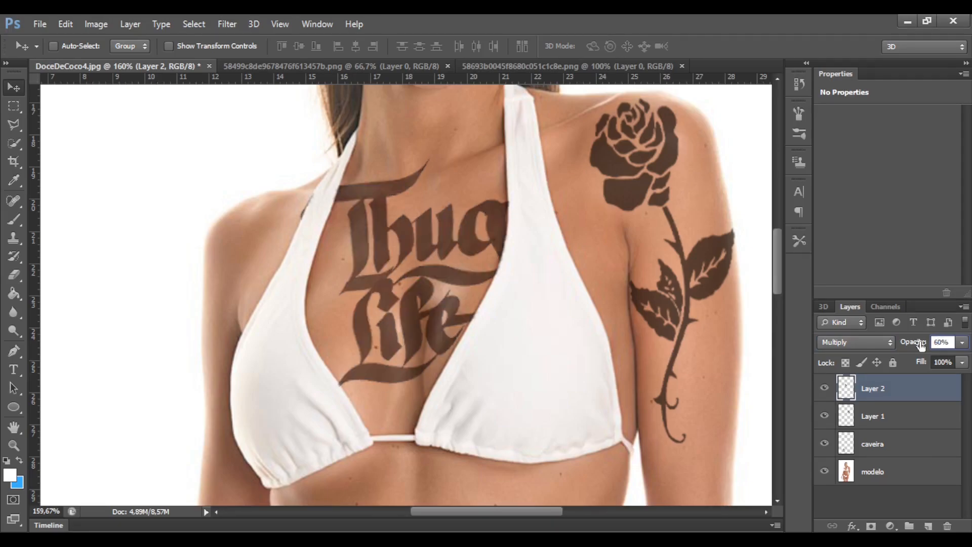
key(ctrl+0)
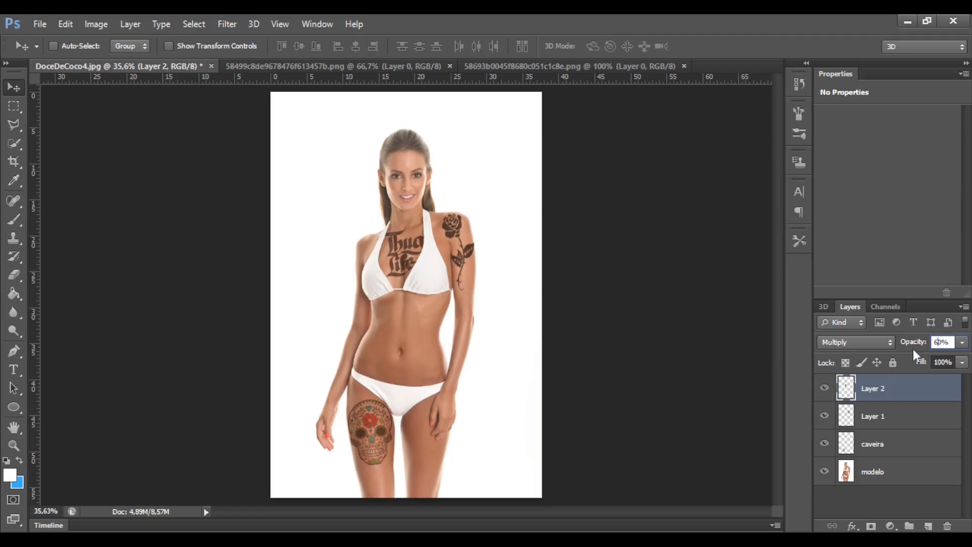
Close the 58499c8de9678476f613457b.png image without saving its changes.
click(370, 67)
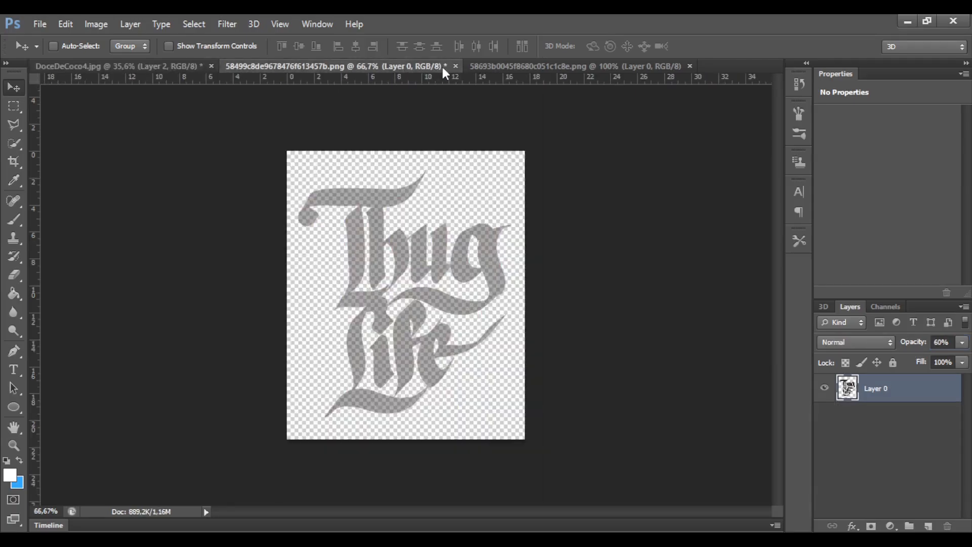
click(455, 66)
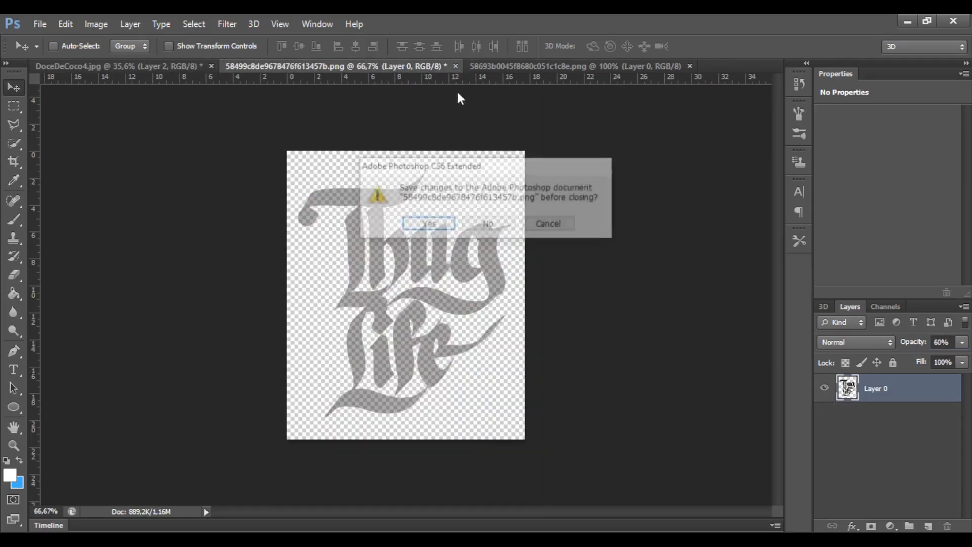
click(477, 229)
Bring the butterfly from 58693b0045f8680c051c1c8e.png into DoceDeCoco4.jpg over the woman's abdomen and scale it down to about 78%.
click(363, 67)
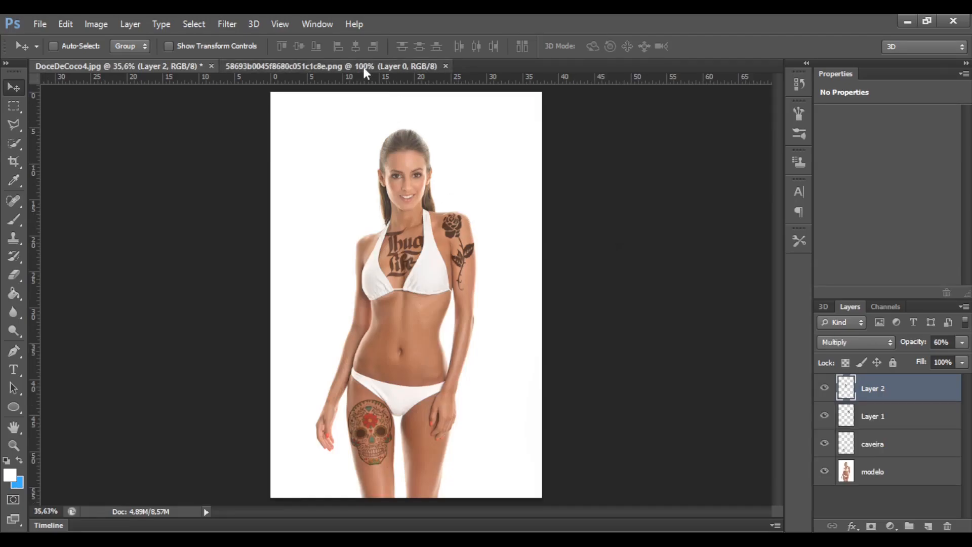
drag(351, 251, 395, 345)
key(ctrl+t)
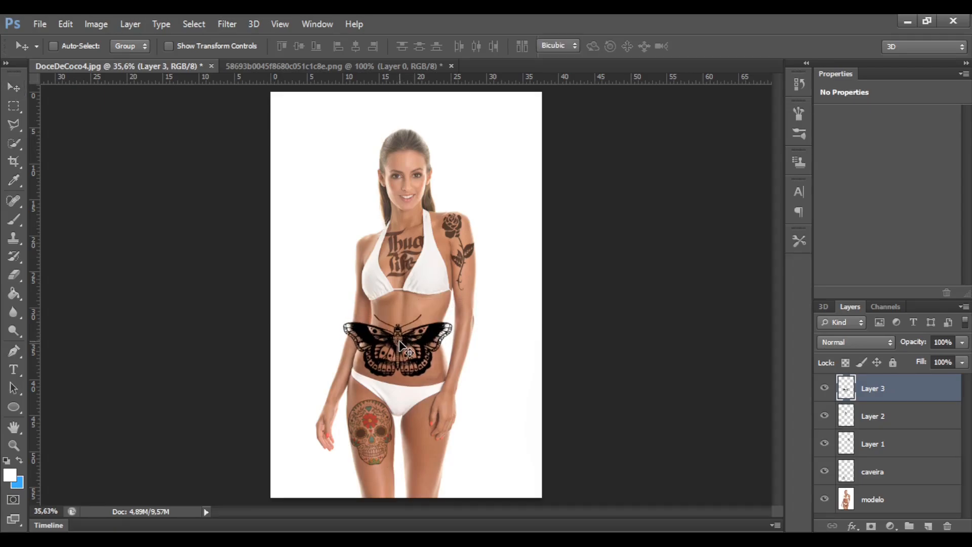
drag(454, 314, 445, 320)
drag(340, 320, 356, 323)
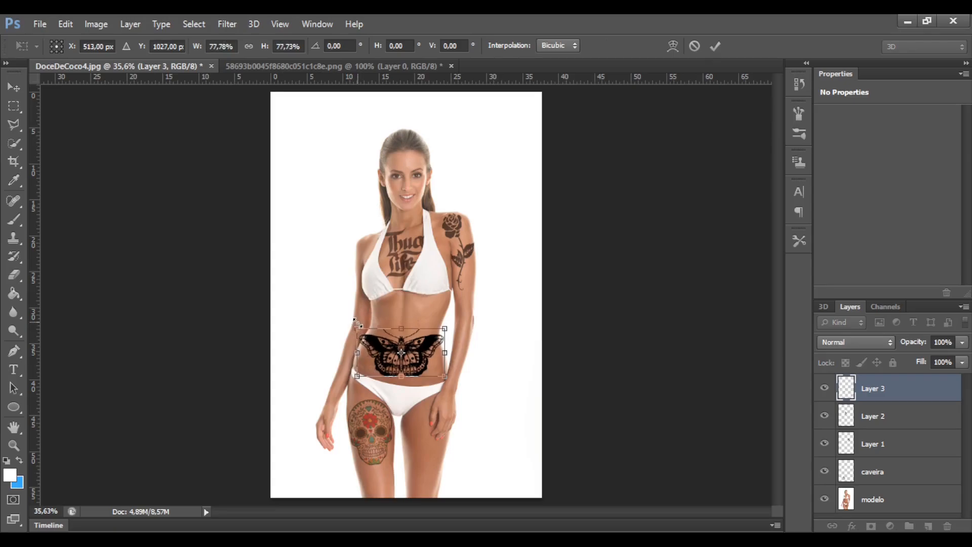
alt+click(379, 430)
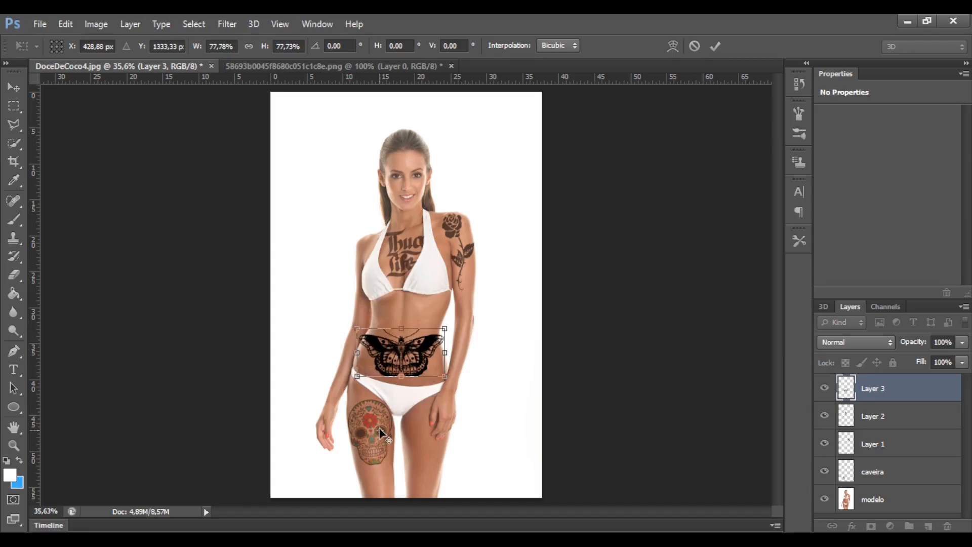
drag(385, 432, 401, 352)
scroll(374, 368, up, 6)
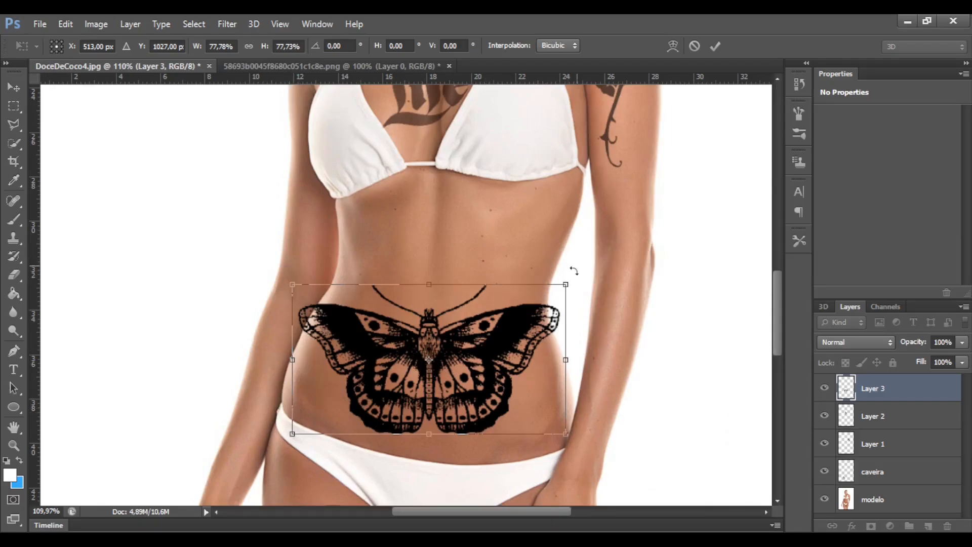
Move the butterfly down to just below the navel and rotate it about 5.5°.
drag(512, 346, 510, 364)
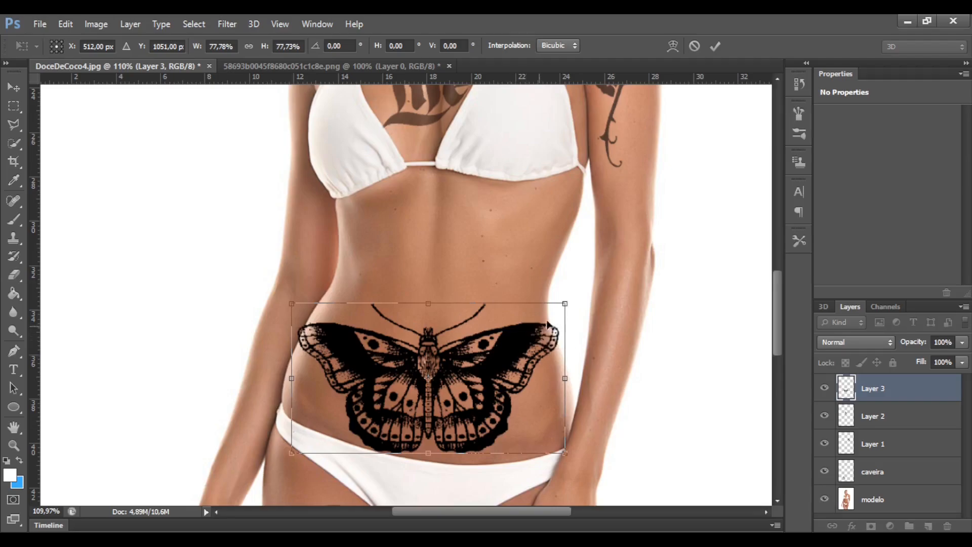
drag(575, 289, 579, 305)
drag(505, 373, 499, 413)
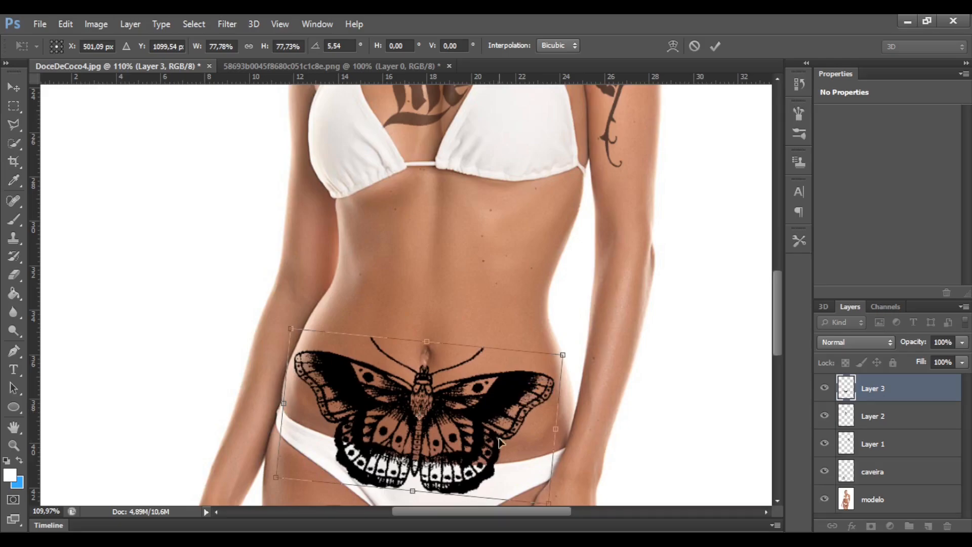
Shrink the butterfly to about 74%, adjust its corners to follow the hips at about 6.8° tilt, and apply the transform.
drag(545, 503, 537, 496)
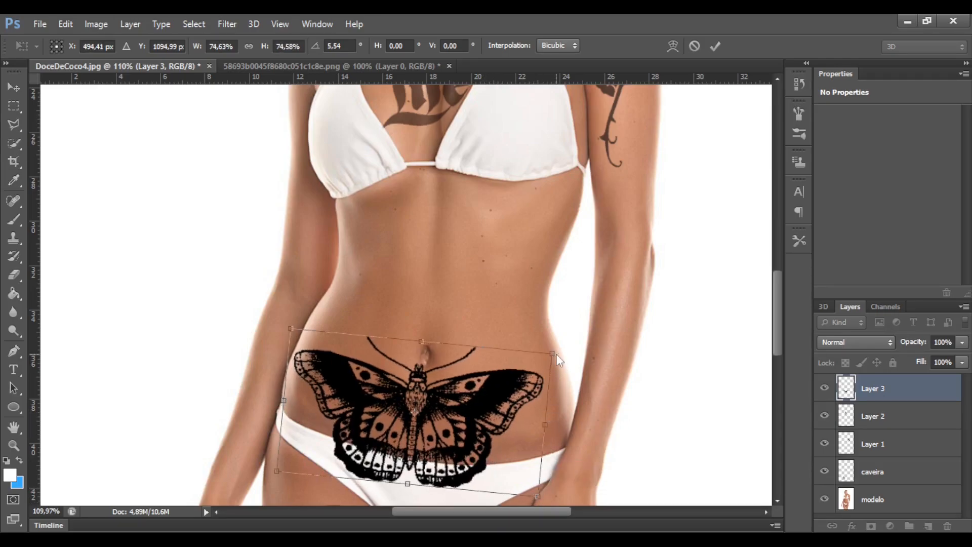
mouse_move(552, 354)
mouse_down()
mouse_move(567, 348)
mouse_move(557, 361)
mouse_up()
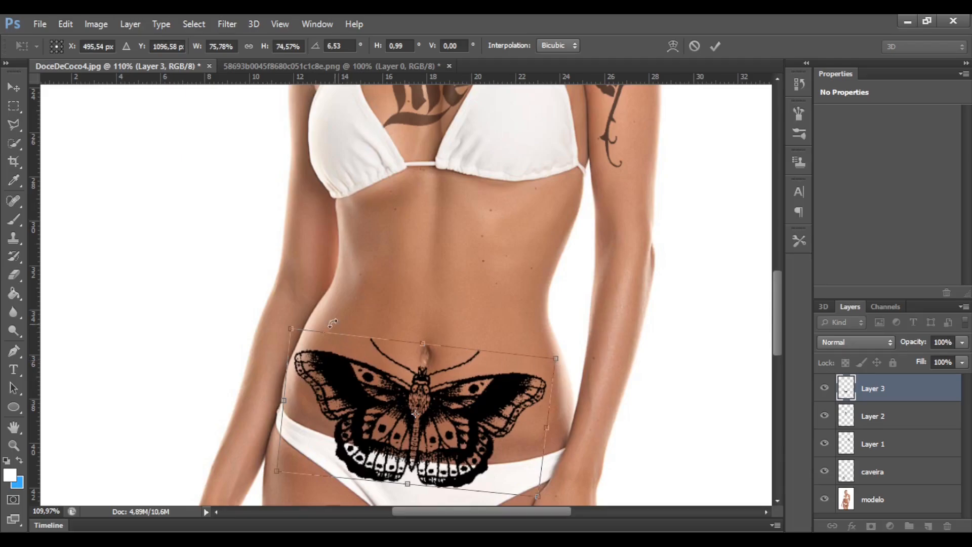
drag(288, 330, 296, 328)
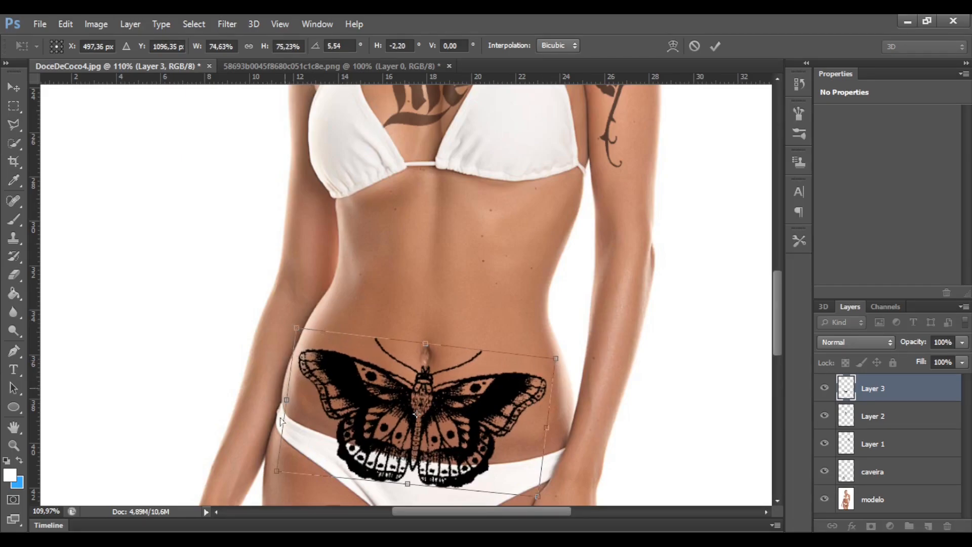
drag(274, 472, 282, 469)
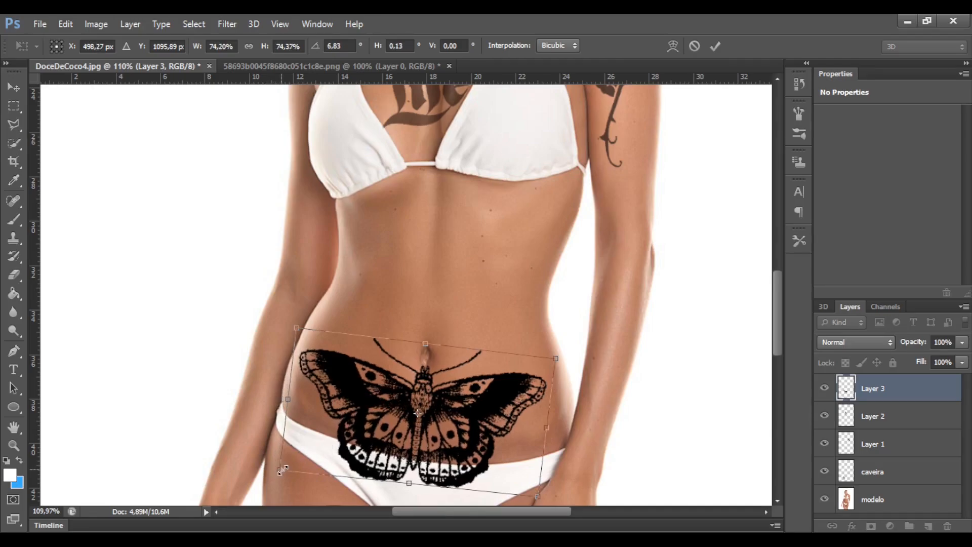
key(Return)
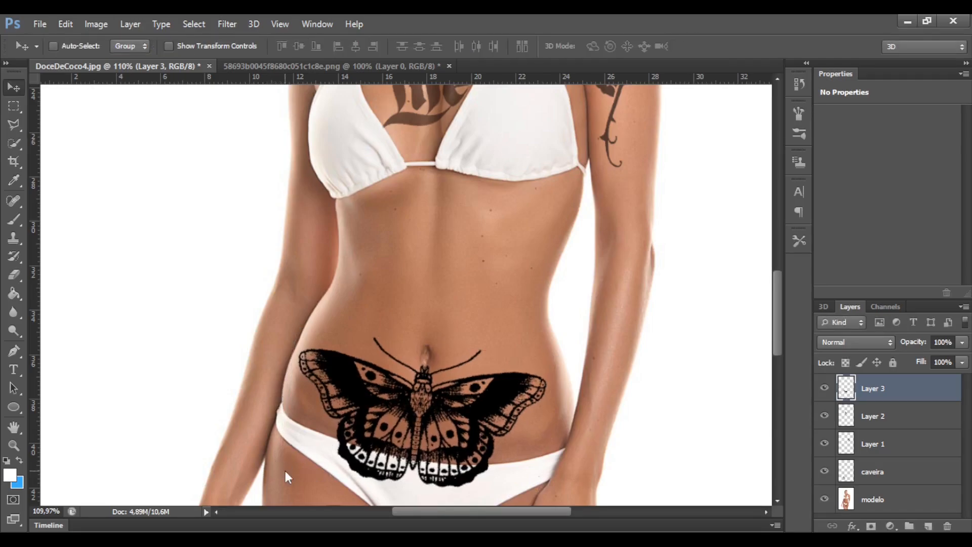
Select the white bikini bottom on the modelo layer, delete that area from the butterfly on Layer 3, and deselect.
scroll(562, 450, down, 2)
scroll(380, 430, down, 1)
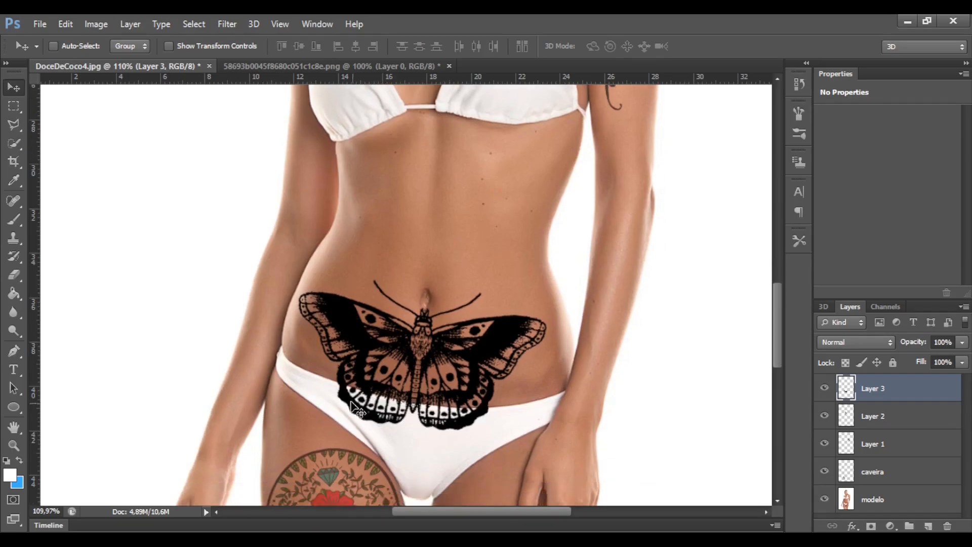
scroll(405, 415, down, 1)
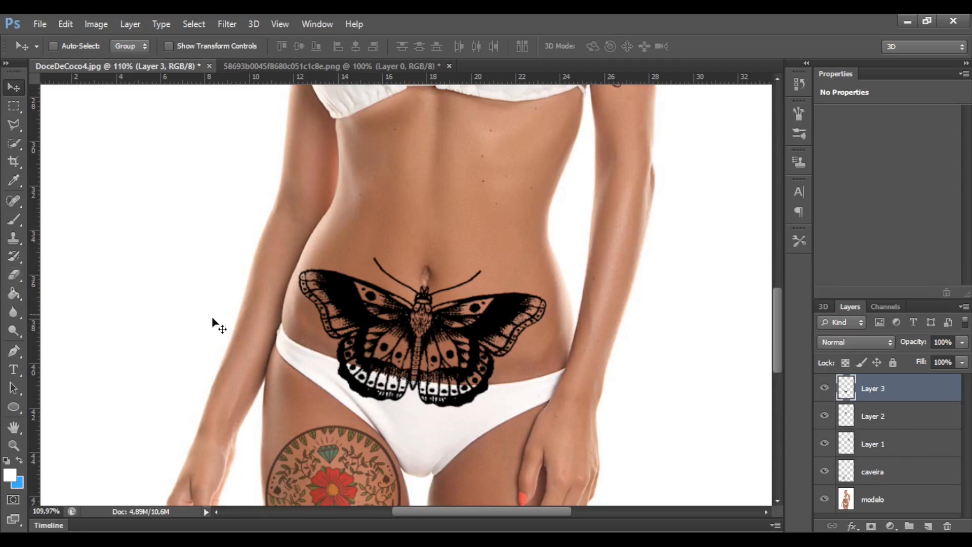
click(867, 501)
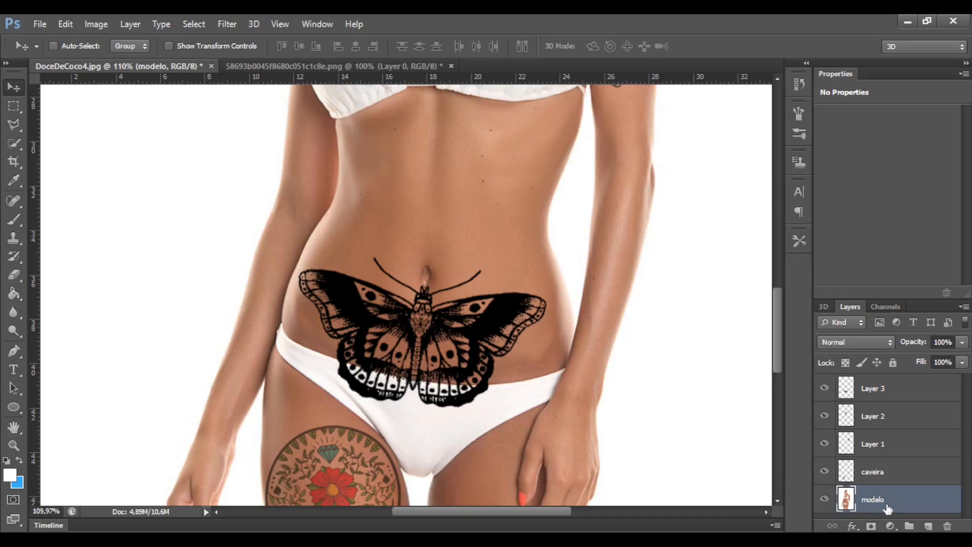
click(14, 143)
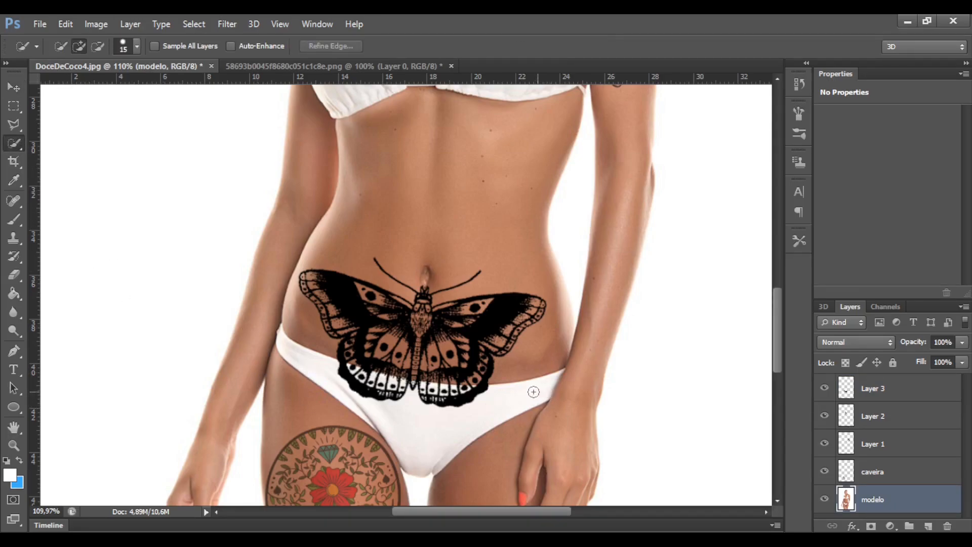
drag(533, 392, 430, 405)
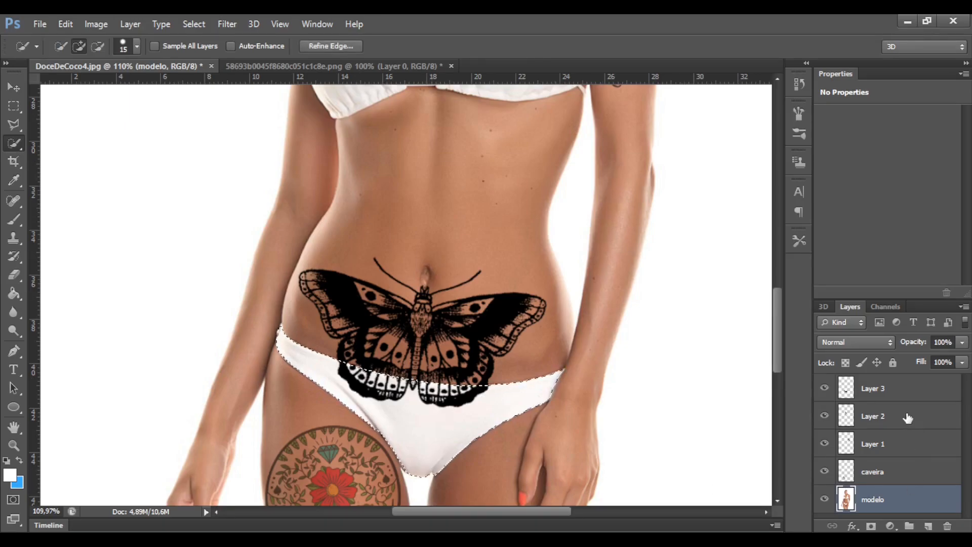
click(880, 390)
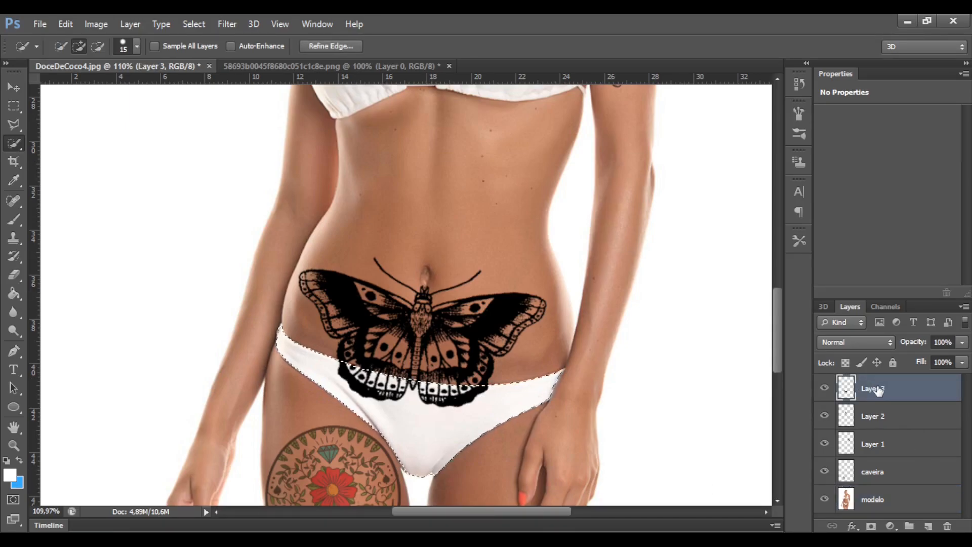
key(Delete)
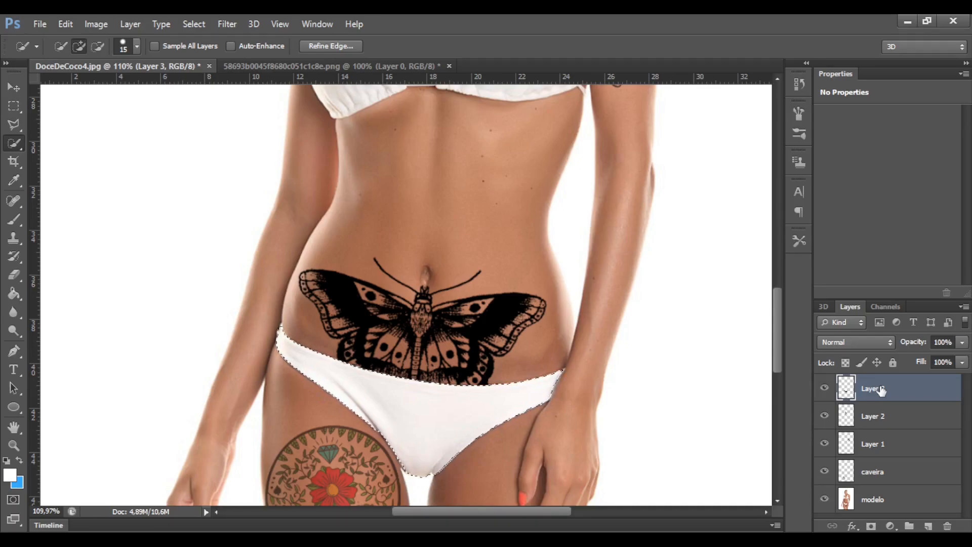
key(ctrl+d)
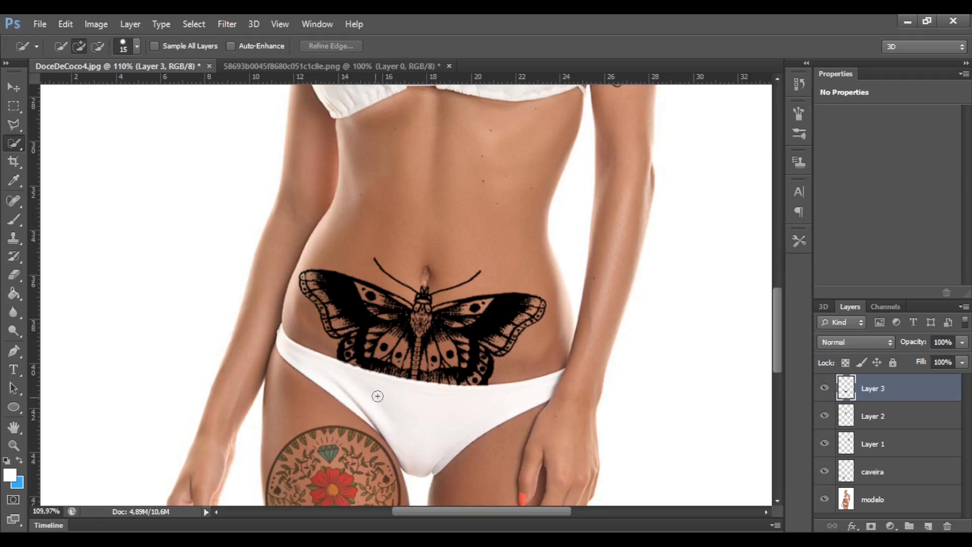
Blend the butterfly tattoo into the skin with the Multiply blend mode at 60% opacity.
click(855, 341)
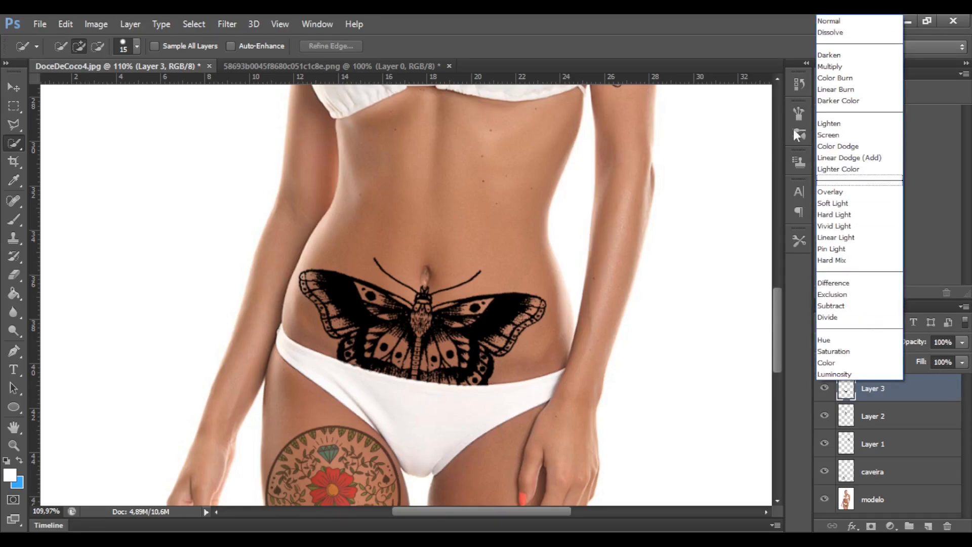
click(826, 66)
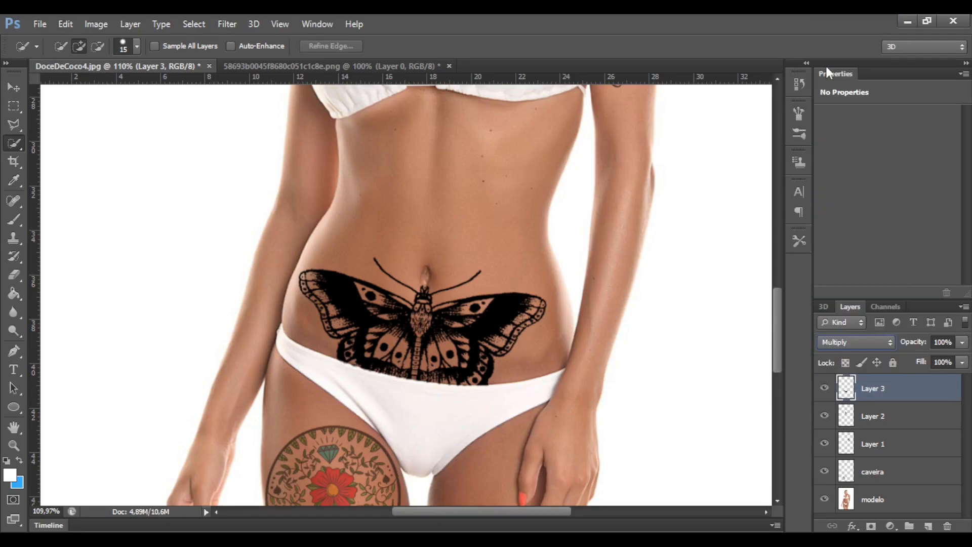
click(944, 342)
text(60)
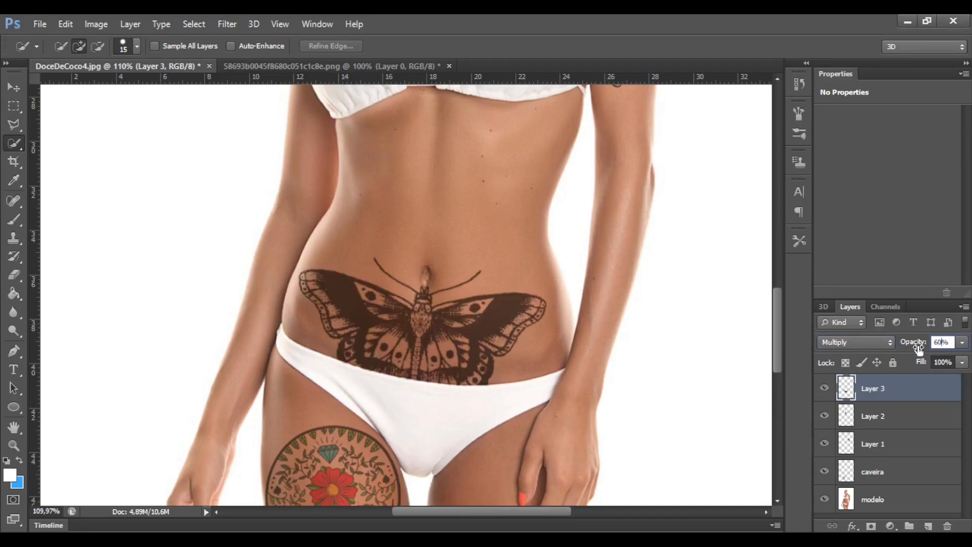
click(13, 88)
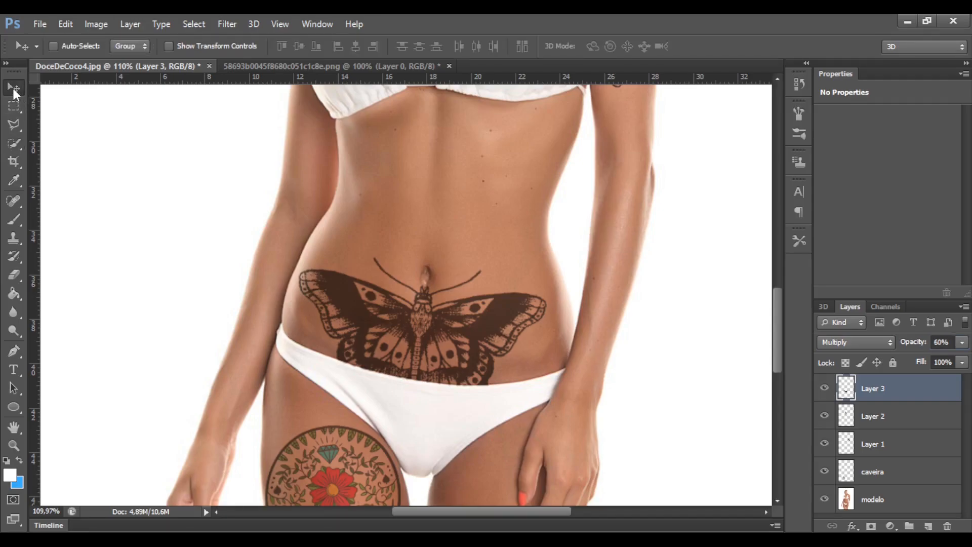
Combine Layer 3, Layer 2, Layer 1 and caveira into one smart object and rasterize it.
key(ctrl+0)
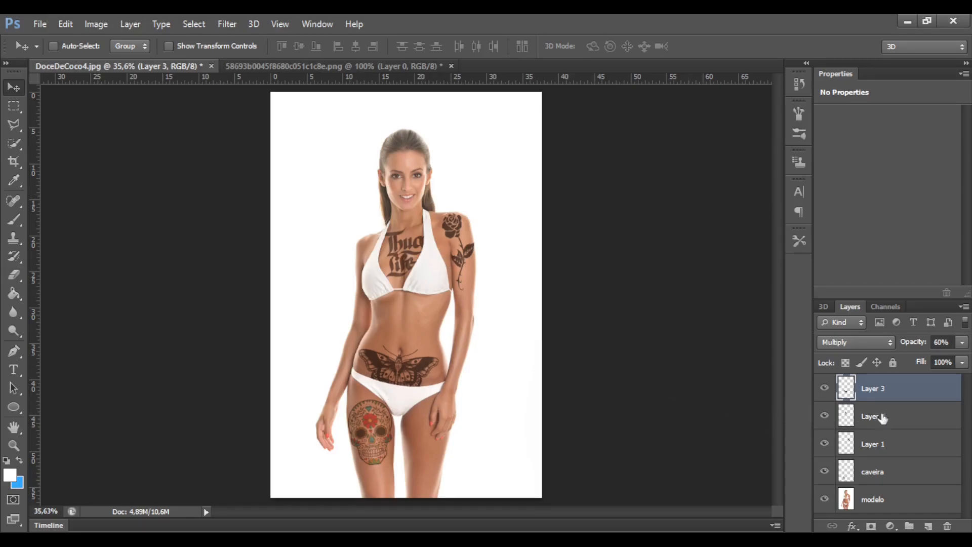
shift+click(919, 471)
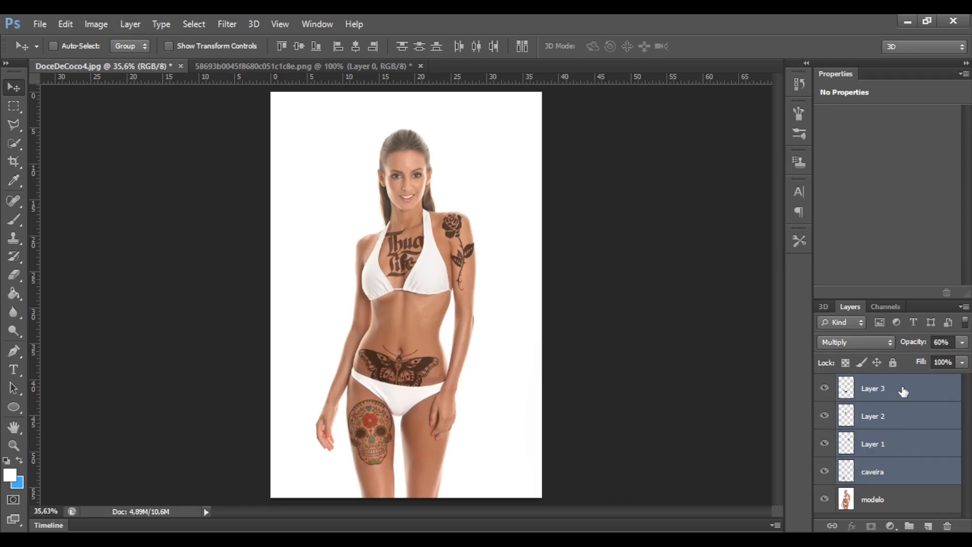
click(945, 394)
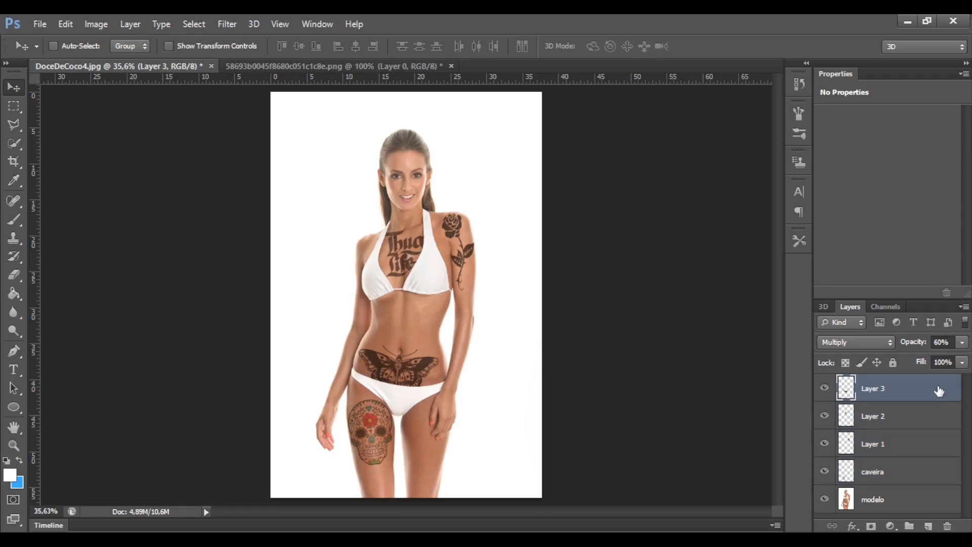
shift+click(917, 477)
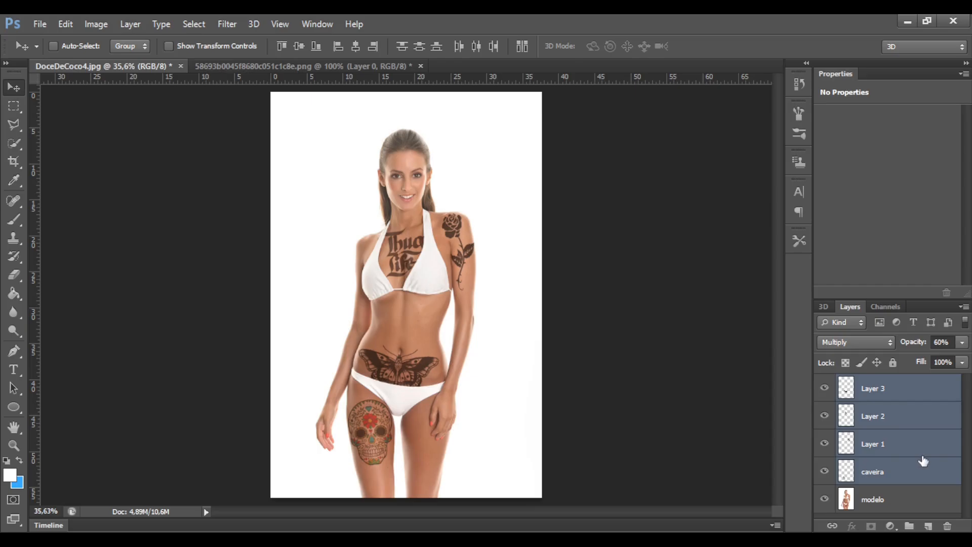
right_click(928, 387)
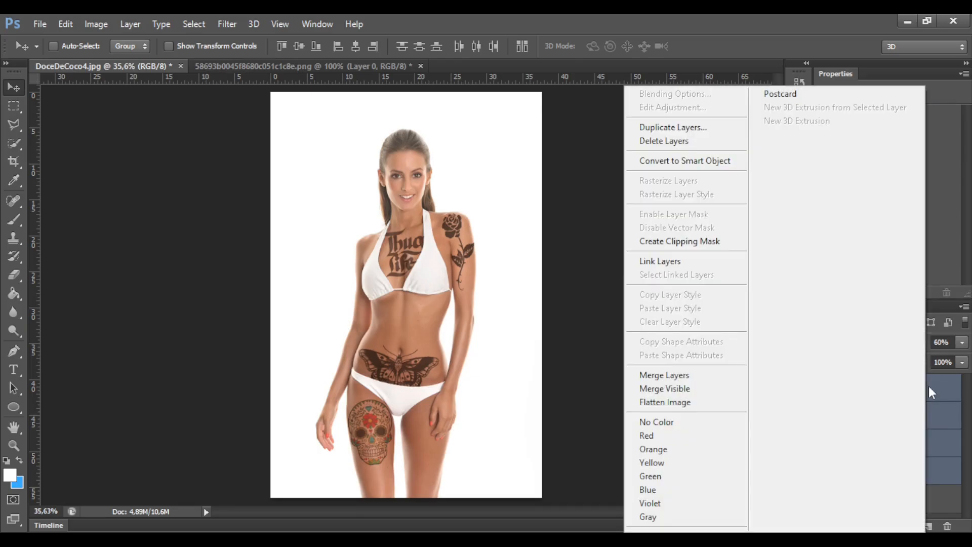
click(676, 161)
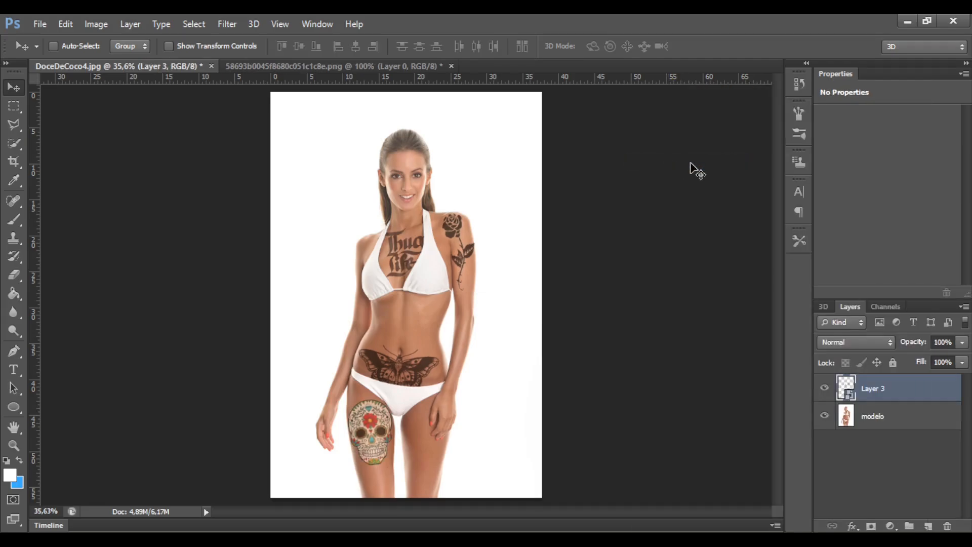
right_click(878, 388)
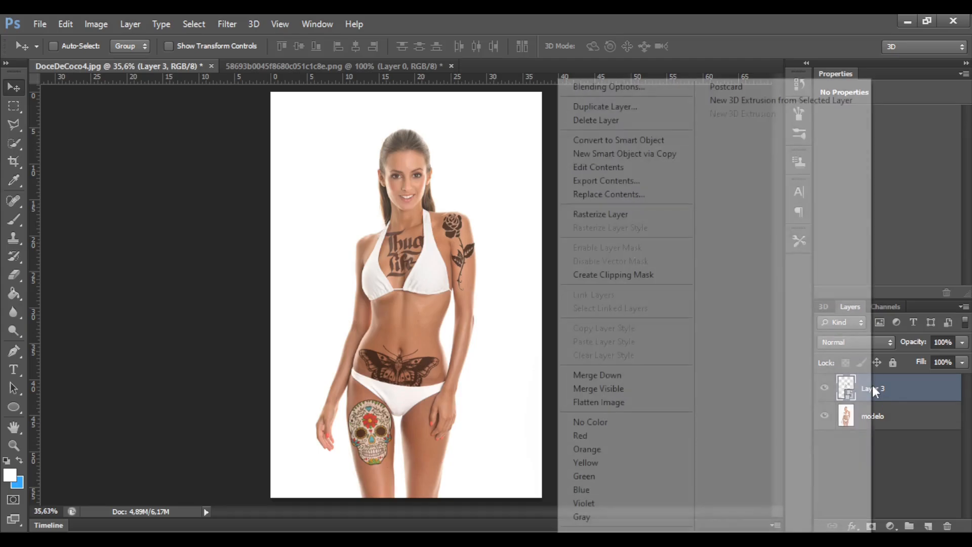
click(628, 212)
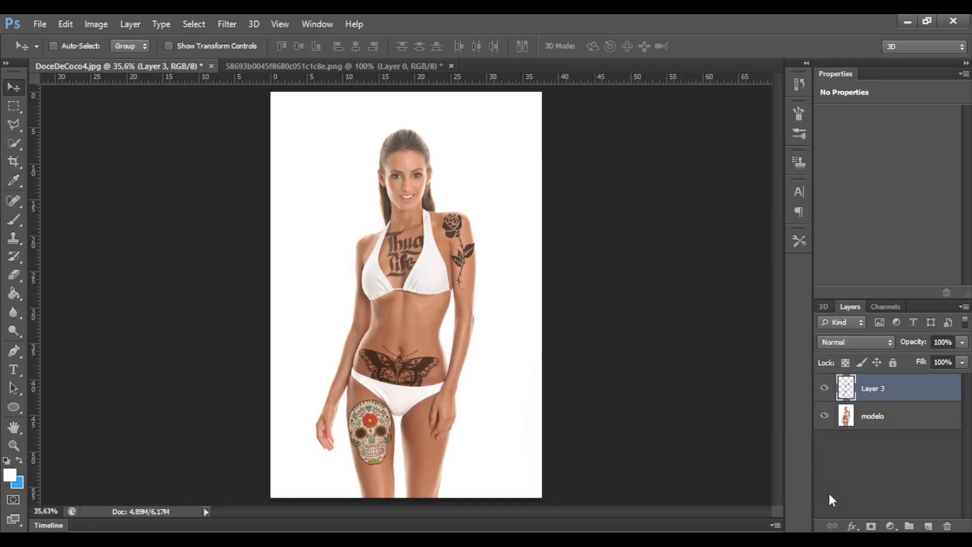
Toggle the visibility of the combined tattoo layer to compare the photo with and without the tattoos.
click(824, 389)
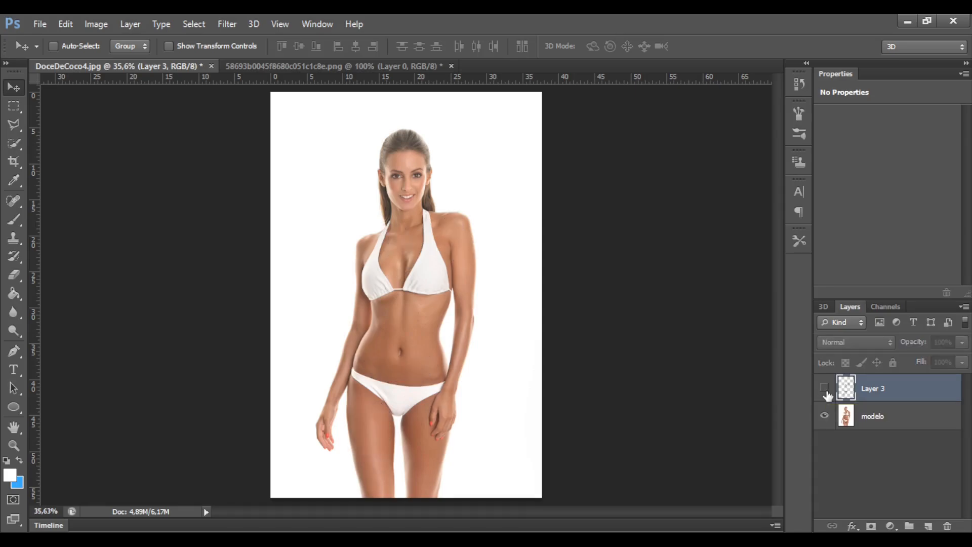
click(825, 389)
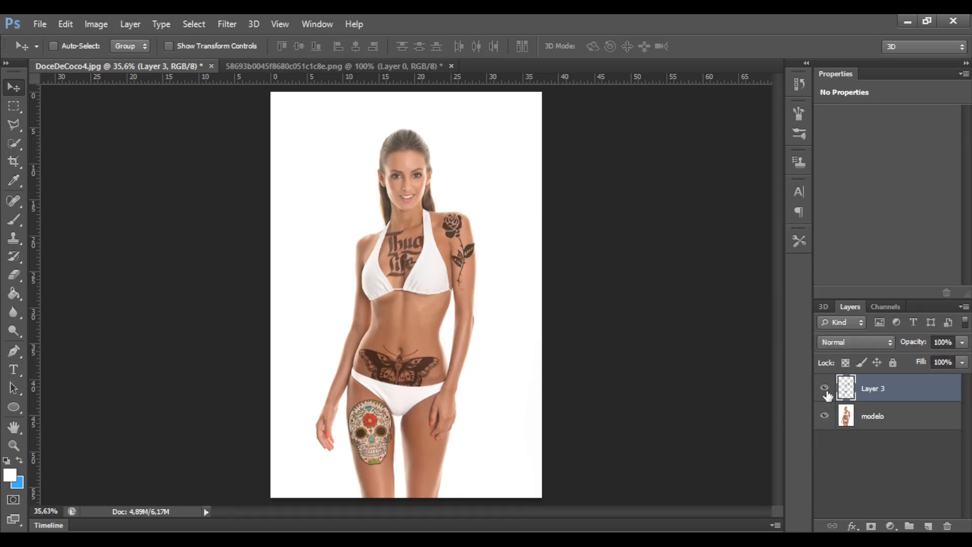
click(825, 388)
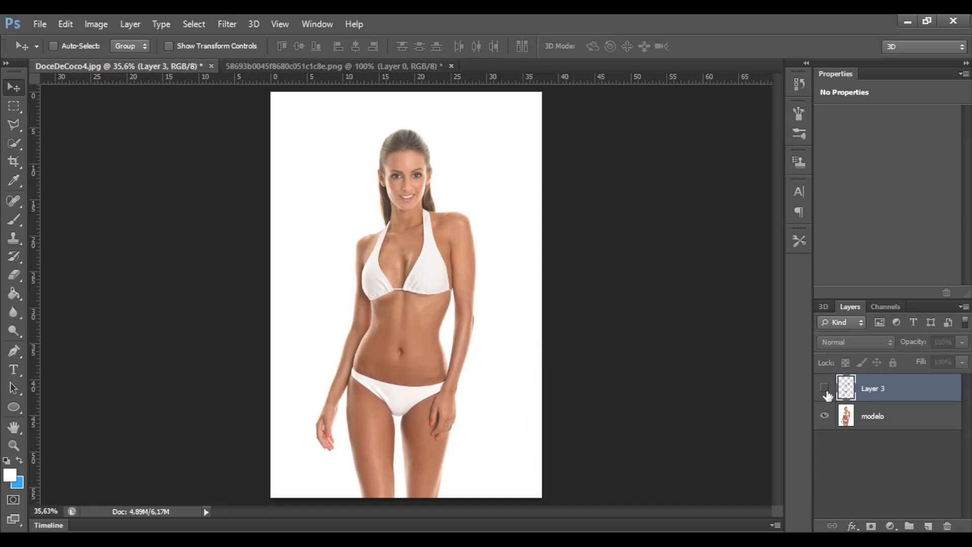
click(824, 389)
click(825, 389)
click(825, 388)
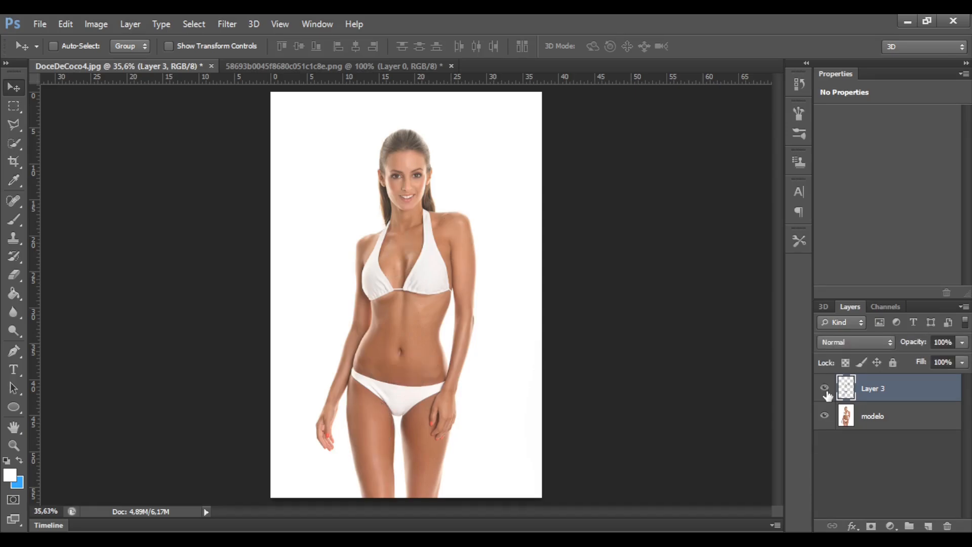